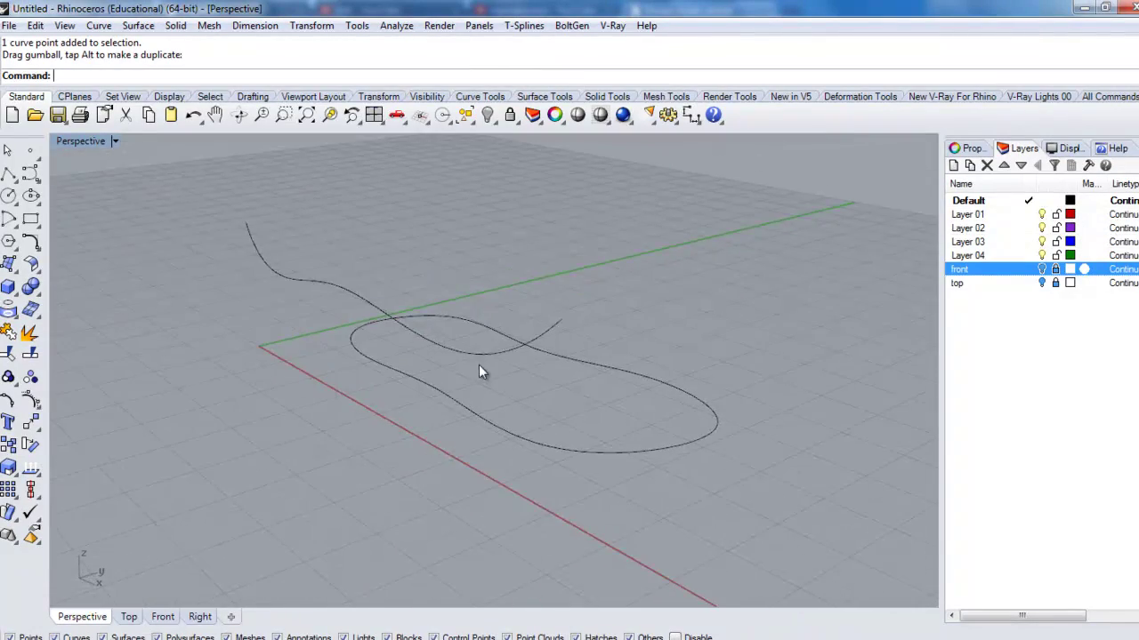
Create a 3D curve from the sole outline and the side profile using Curve From 2 Views.
left_click(492, 98)
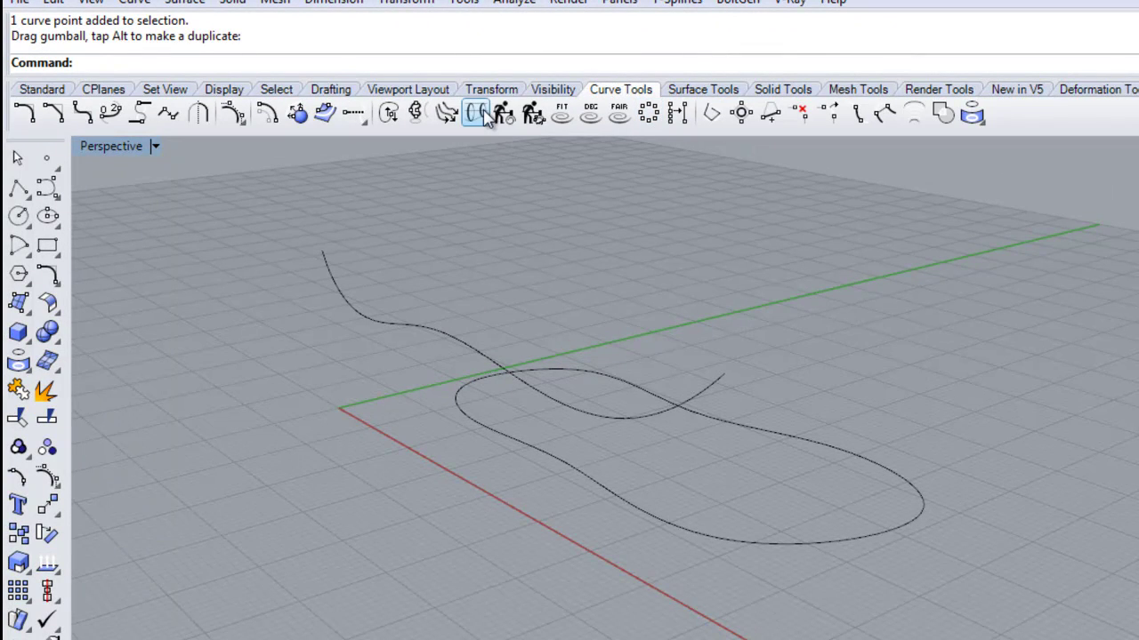
left_click(416, 113)
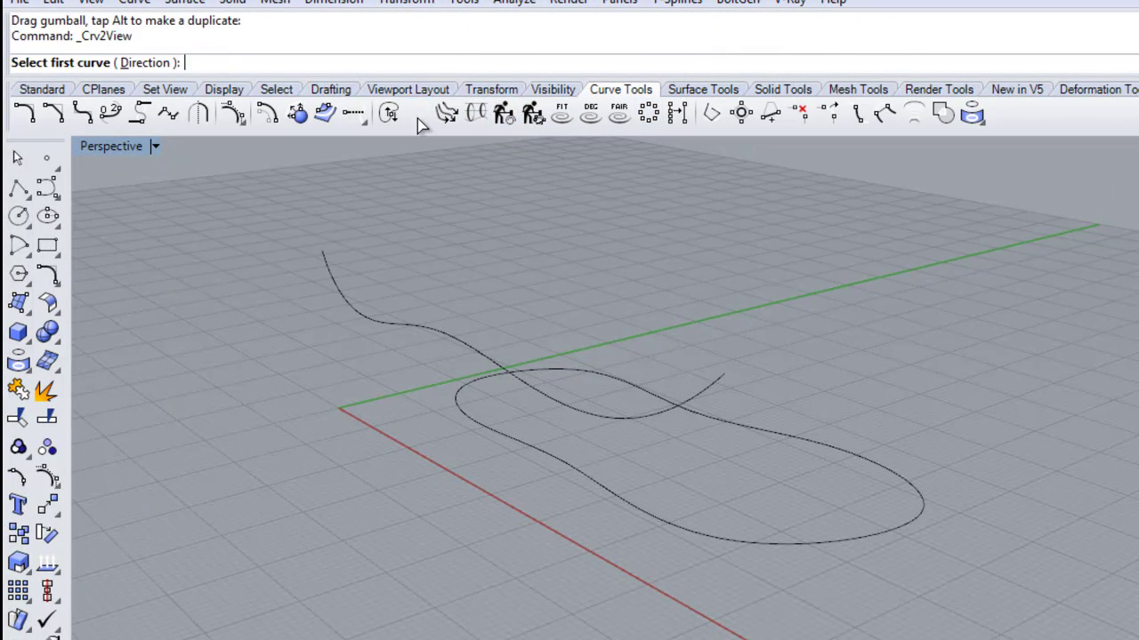
left_click(659, 532)
left_click(625, 424)
right_click_drag(712, 470, 705, 504)
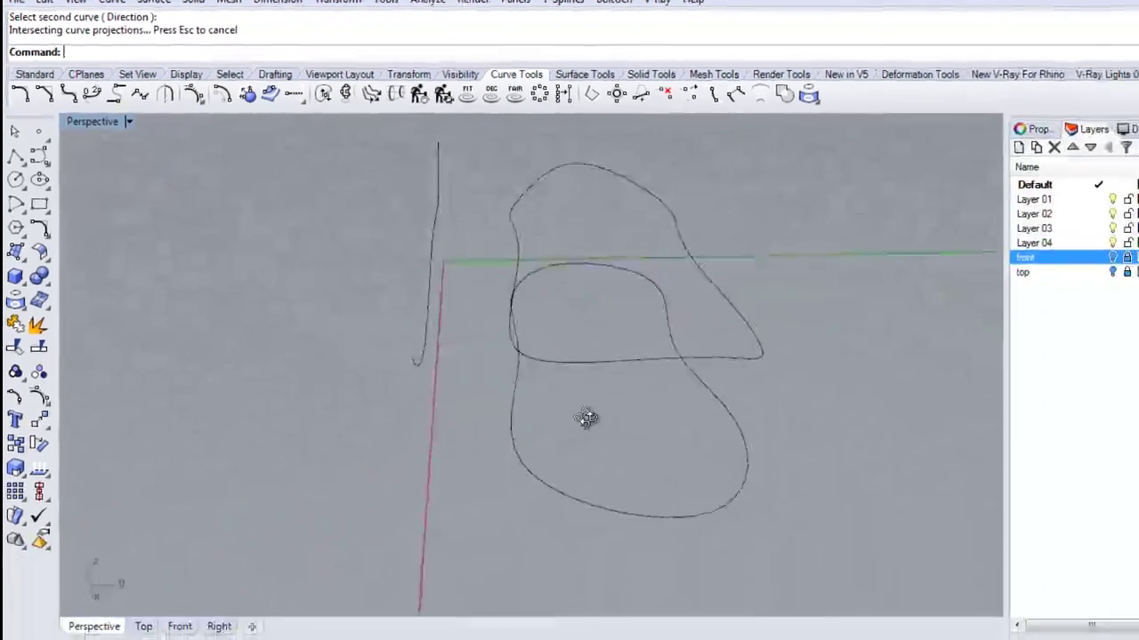
right_click_drag(586, 418, 699, 341)
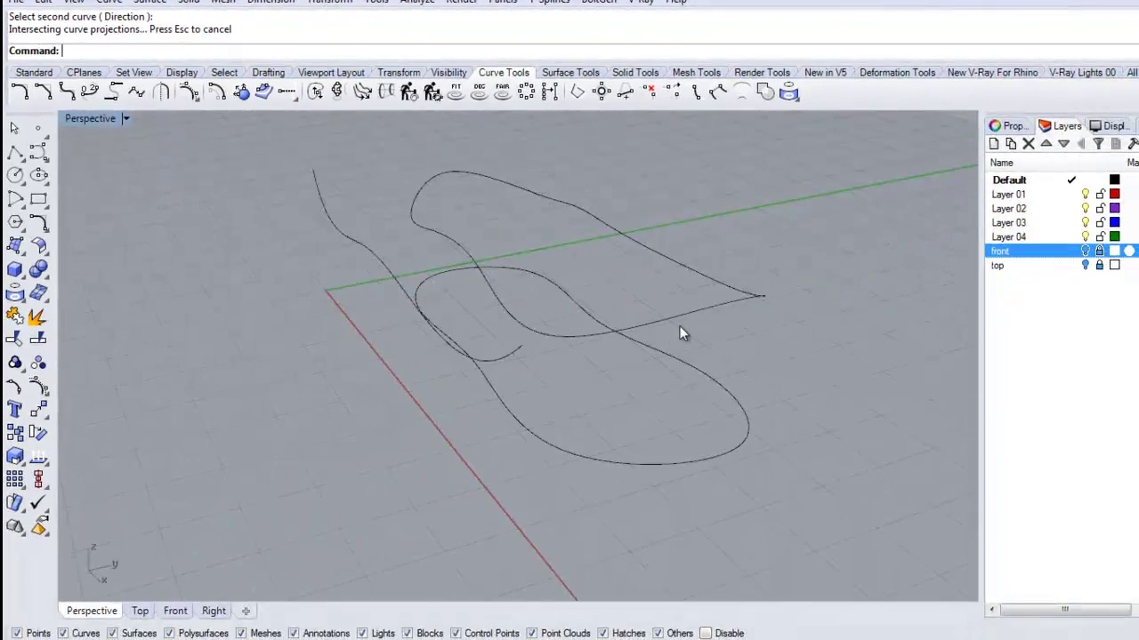
Move the two source curves to Layer 02 and hide that layer, leaving only the combined 3D curve.
left_click_drag(447, 398, 420, 348)
right_click(1017, 213)
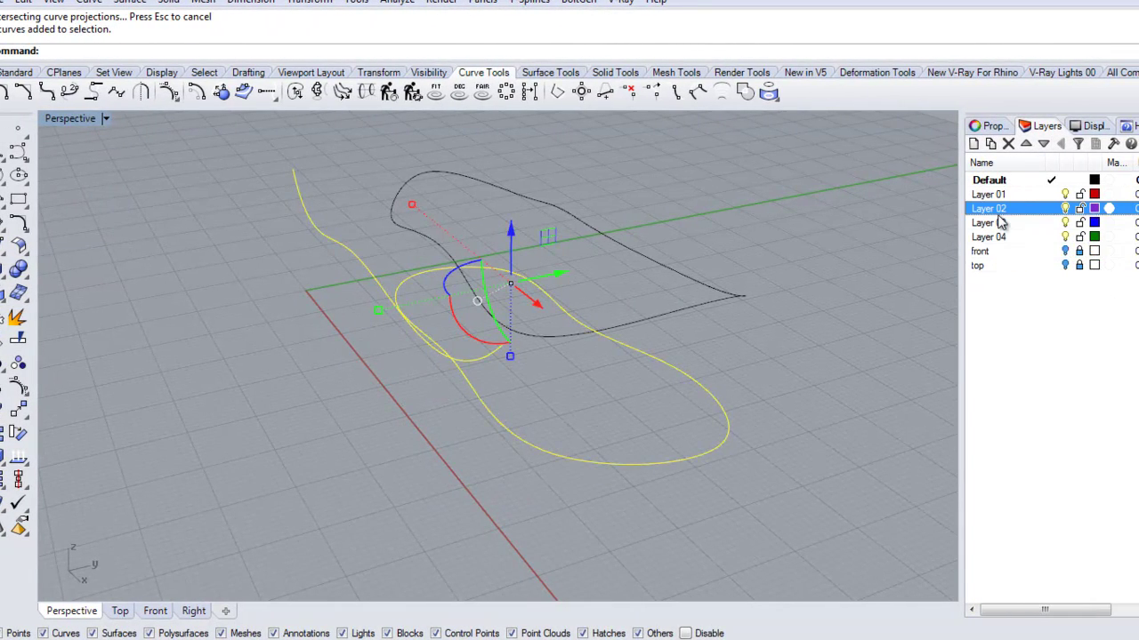
right_click(997, 216)
left_click(1032, 508)
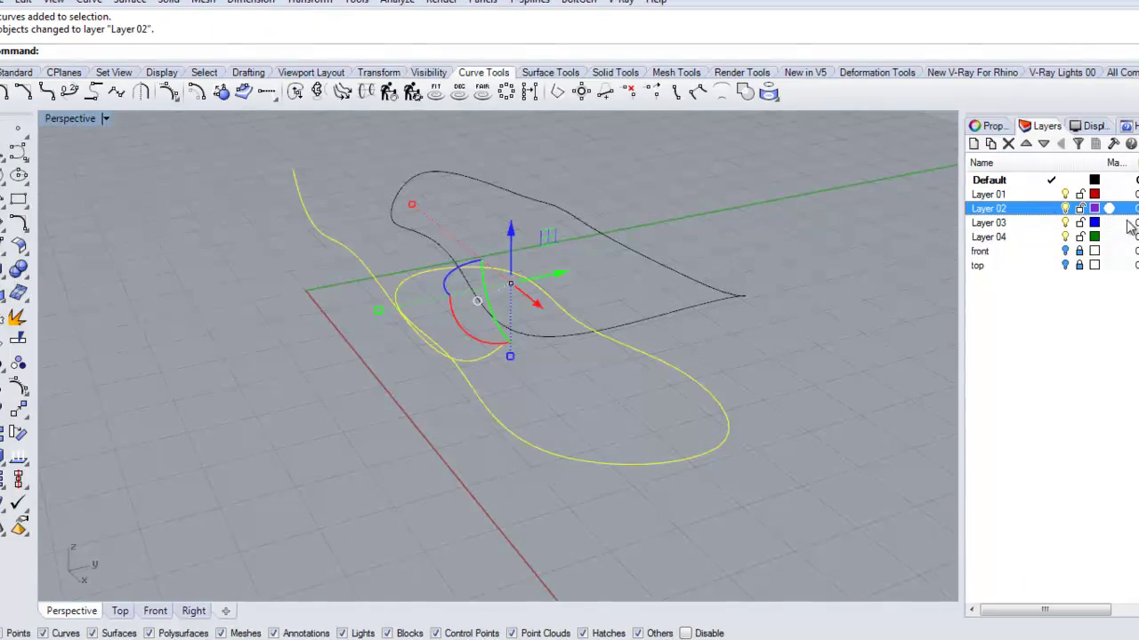
left_click(1064, 208)
right_click_drag(660, 346, 736, 412)
right_click_drag(501, 338, 518, 354)
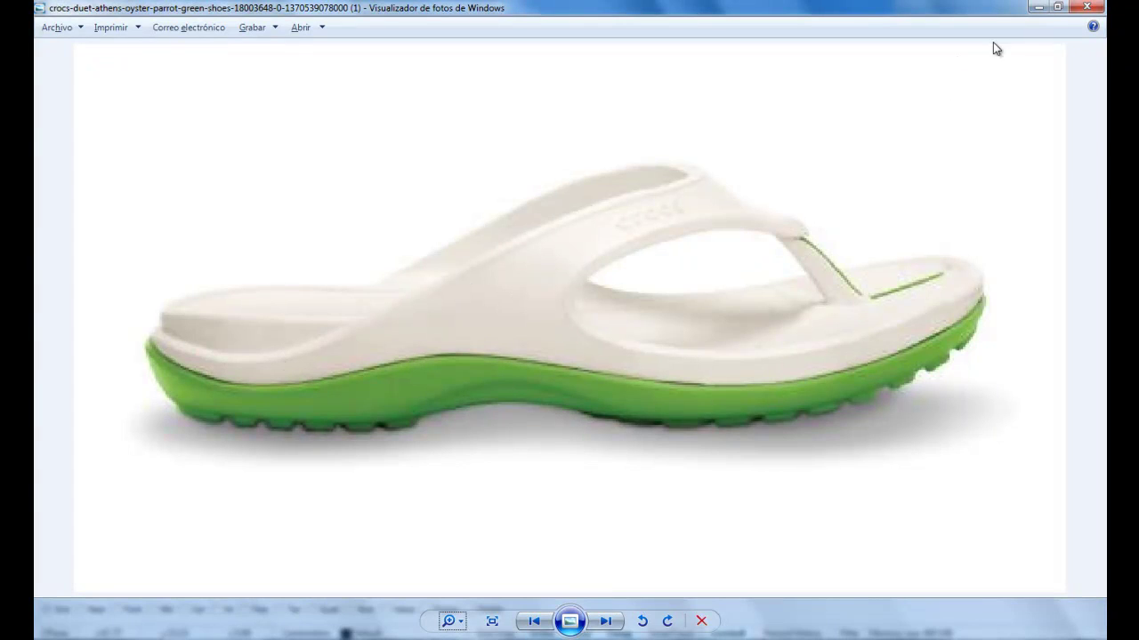
Switch from the photo viewer back to Rhinoceros, show the front reference layer and maximize the Front view.
left_click(1039, 9)
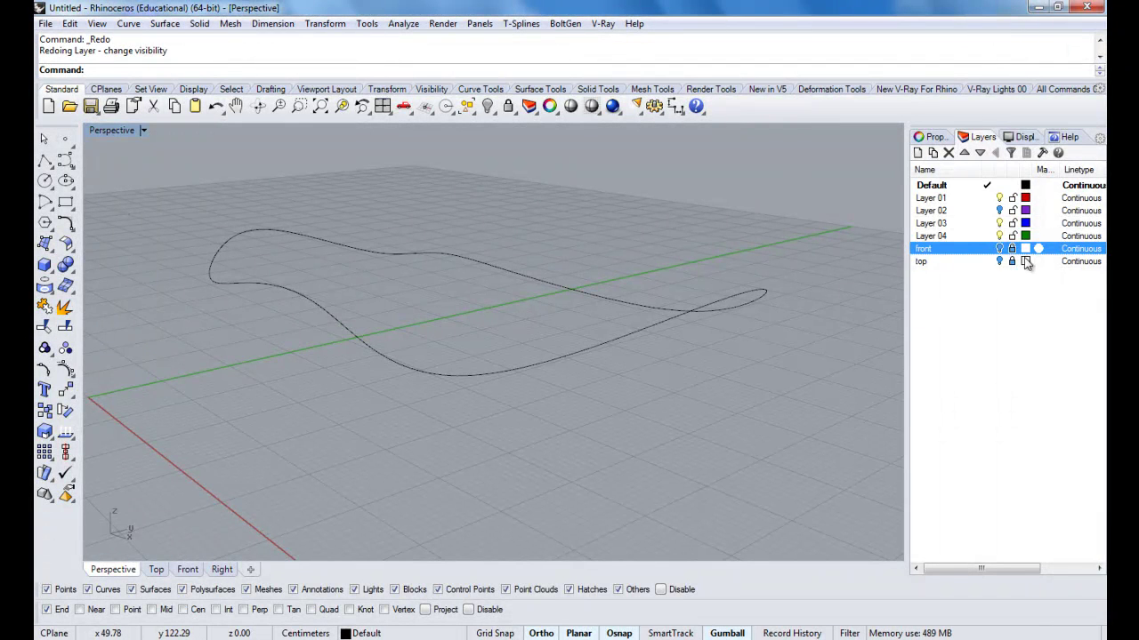
left_click(998, 249)
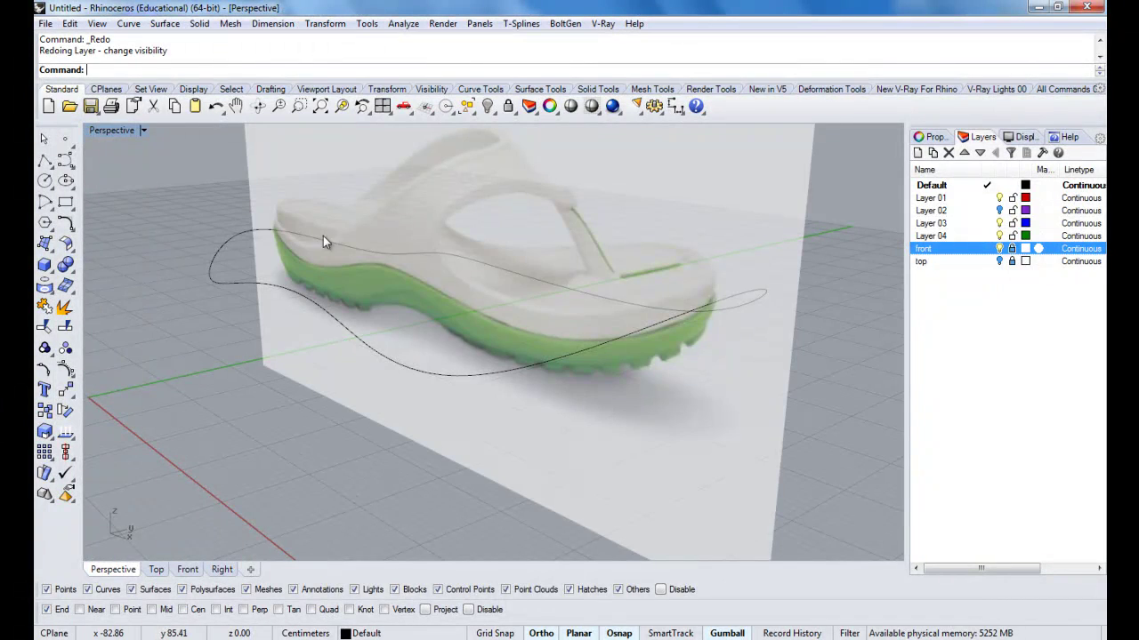
double_click(110, 131)
scroll(240, 485, "down", 3)
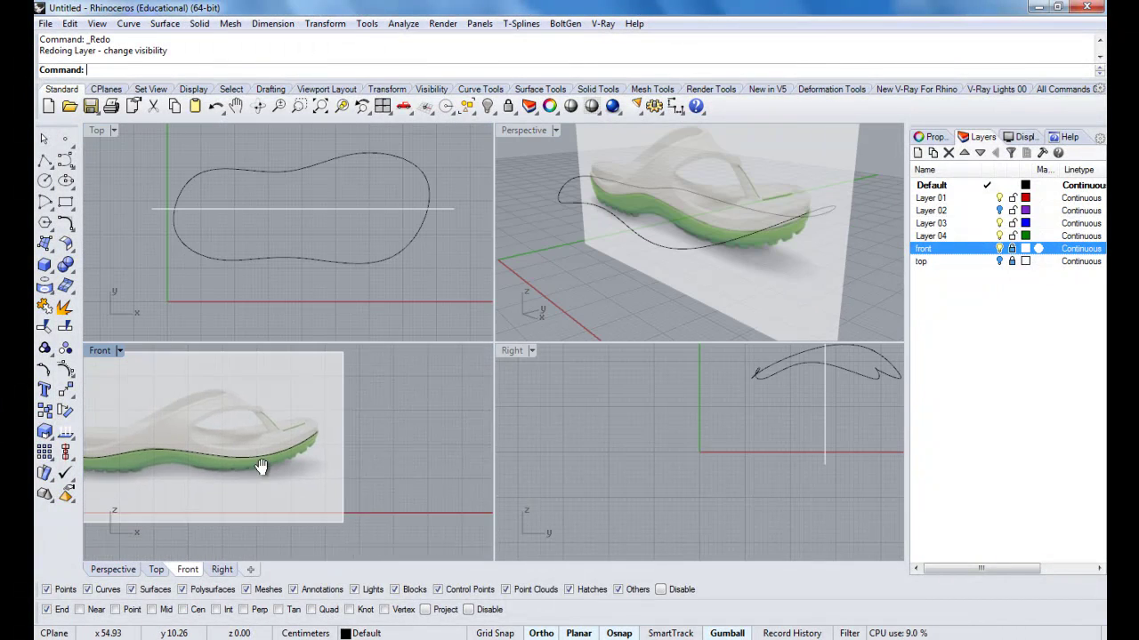
double_click(96, 354)
scroll(241, 361, "up", 6)
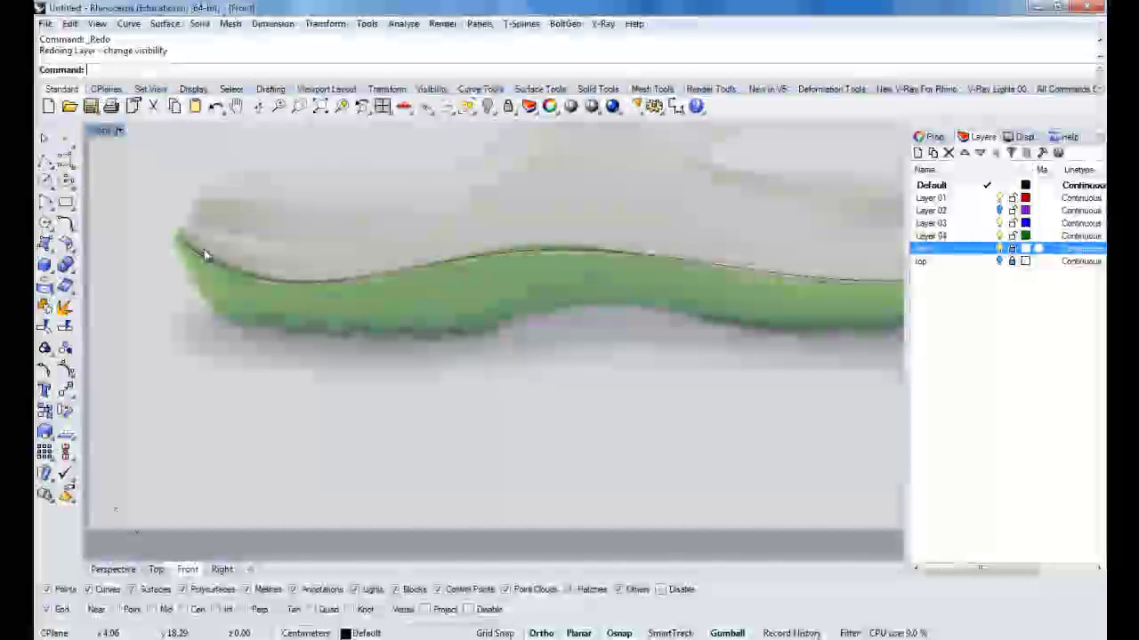
Draw a degree 5 control point curve along the green sole's lower edge, from beyond the heel to beyond the toe.
left_click(67, 166)
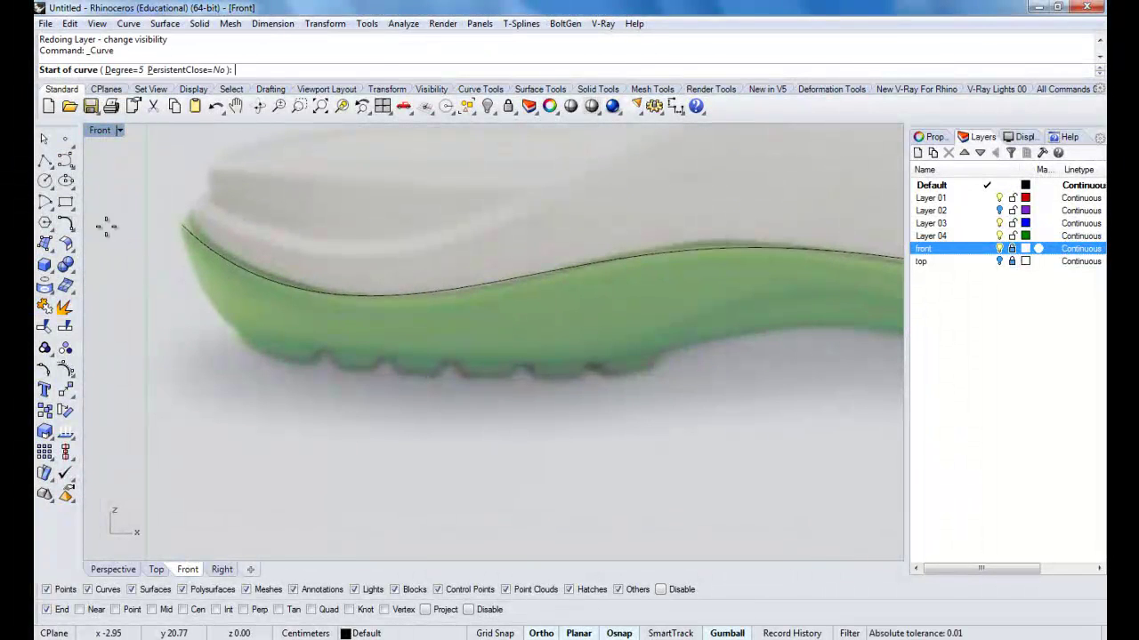
left_click(138, 304)
left_click(263, 393)
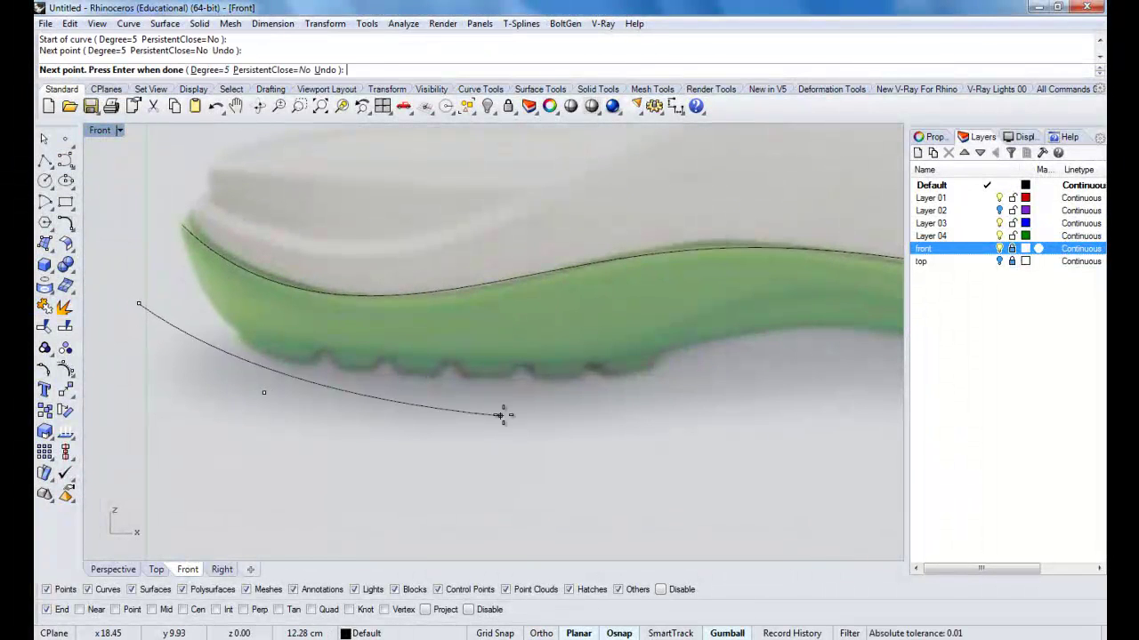
left_click(547, 414)
right_click_drag(803, 331, 541, 332)
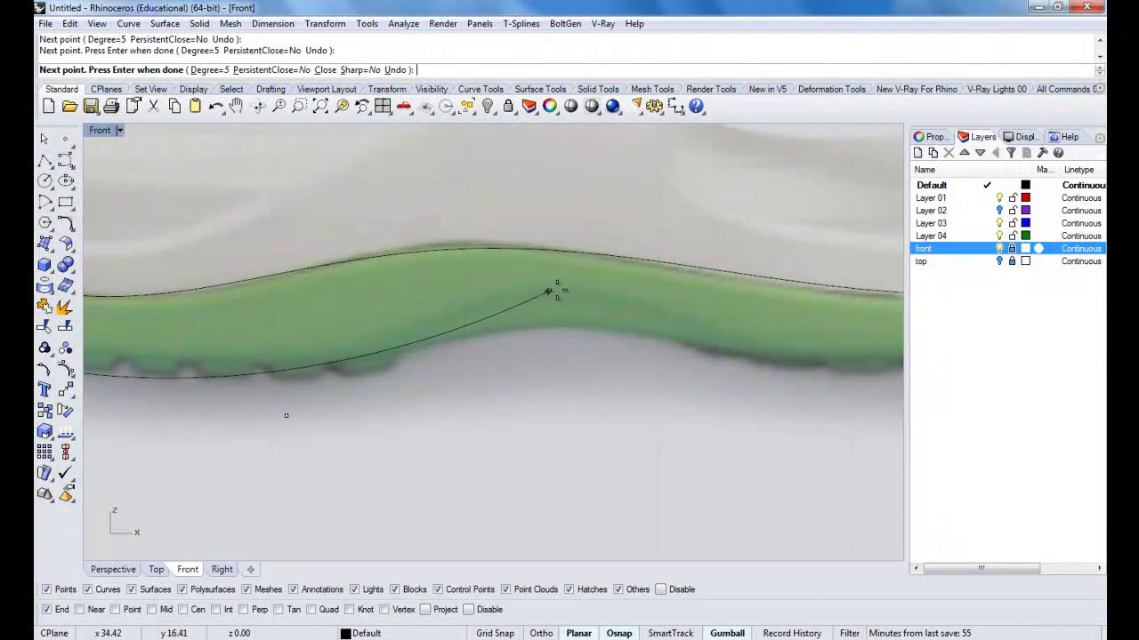
left_click(582, 288)
right_click_drag(642, 352, 390, 333)
left_click(577, 373)
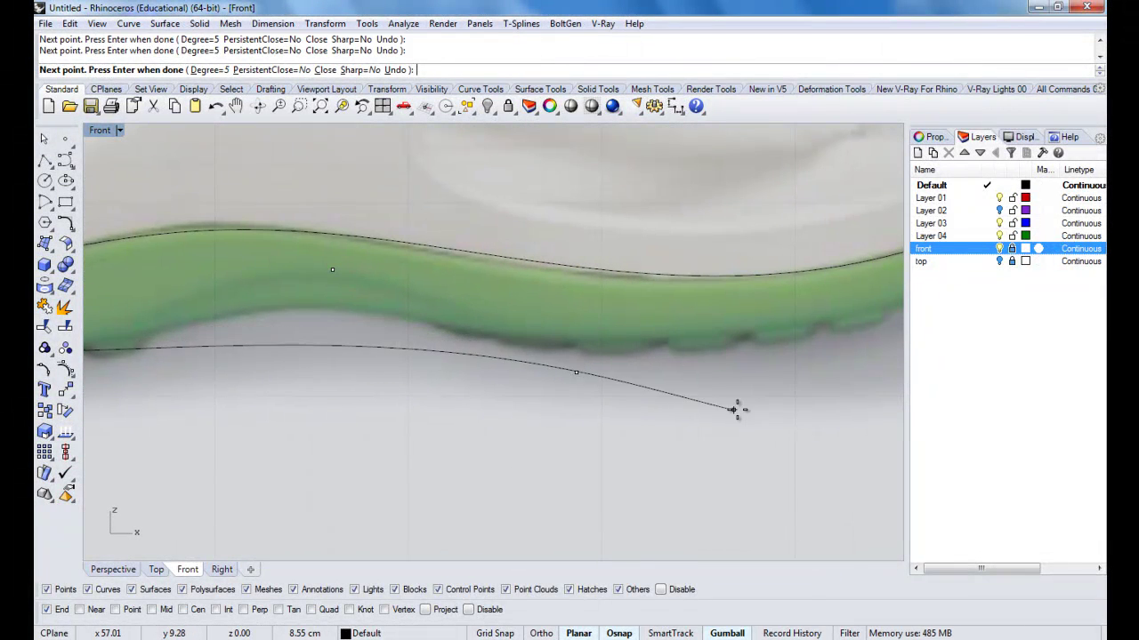
right_click_drag(776, 400, 451, 439)
left_click(615, 399)
left_click(772, 306)
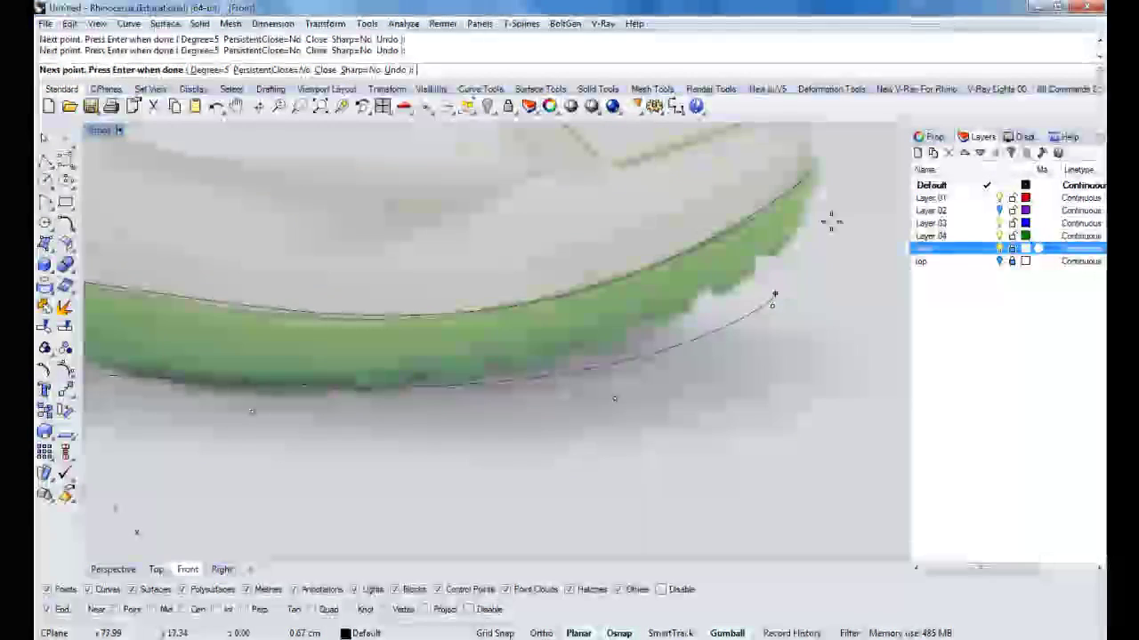
left_click(846, 180)
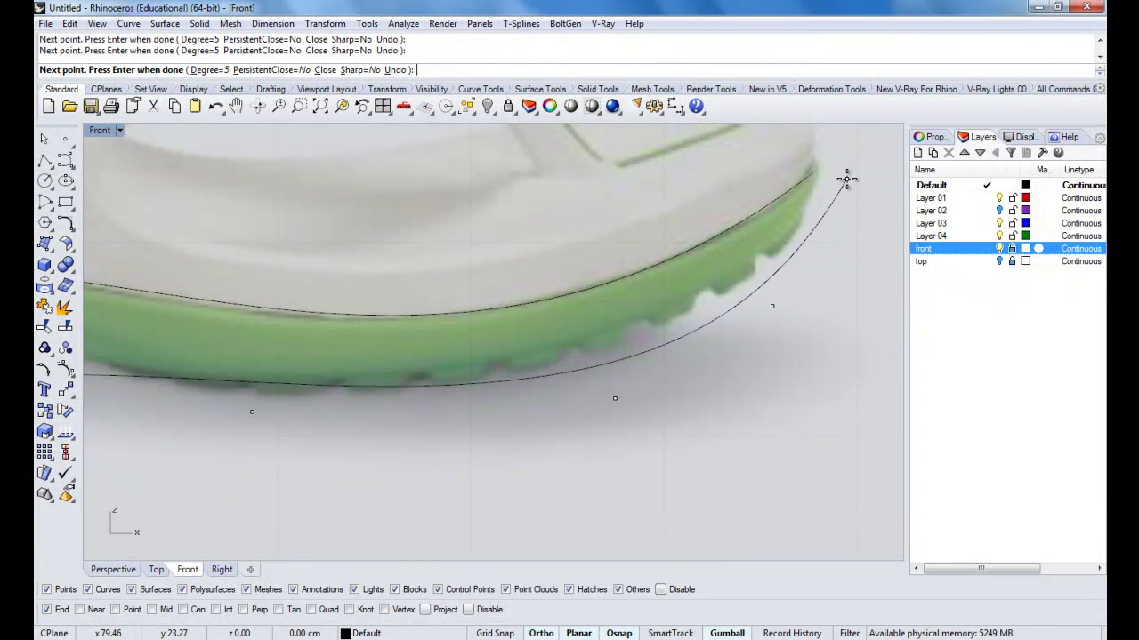
right_click(846, 180)
Show the lower curve's control points and shift the two beneath the toe toward the heel to fit the sole.
left_click(727, 291)
left_click(66, 411)
left_click(613, 399)
left_click_drag(614, 363, 578, 359)
left_click(772, 306)
left_click_drag(805, 268, 788, 262)
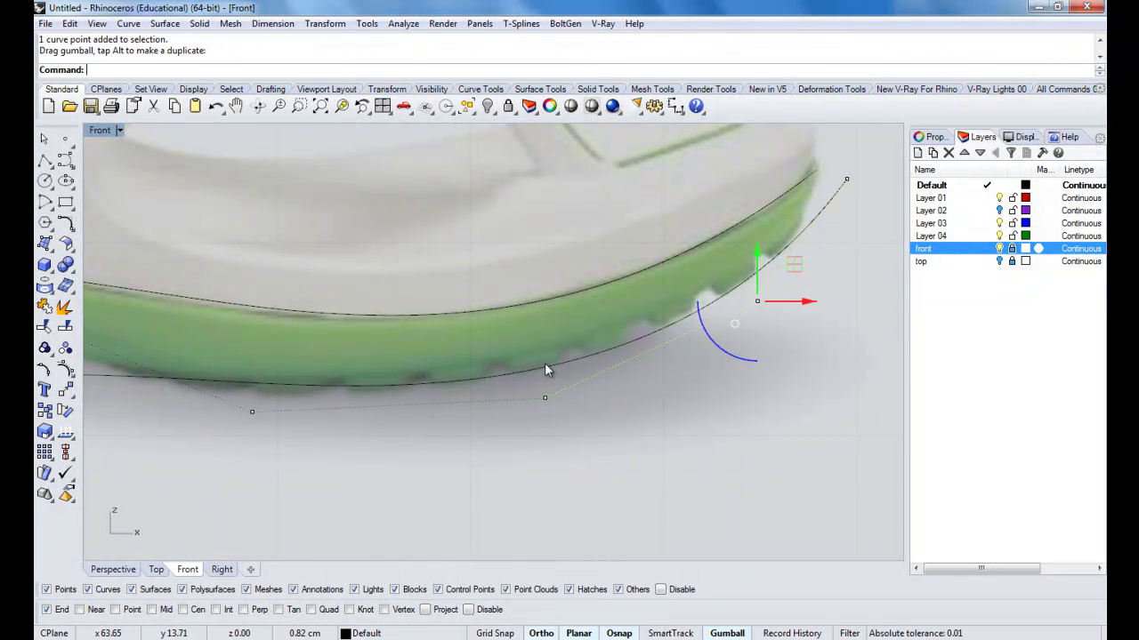
Adjust the control points under the arch and forefoot so the curve follows the sole's lower edge in the photo.
right_click_drag(498, 382, 766, 360)
right_click_drag(494, 402, 577, 413)
right_click_drag(407, 340, 530, 368)
left_click_drag(389, 497, 443, 224)
left_click_drag(628, 500, 765, 389)
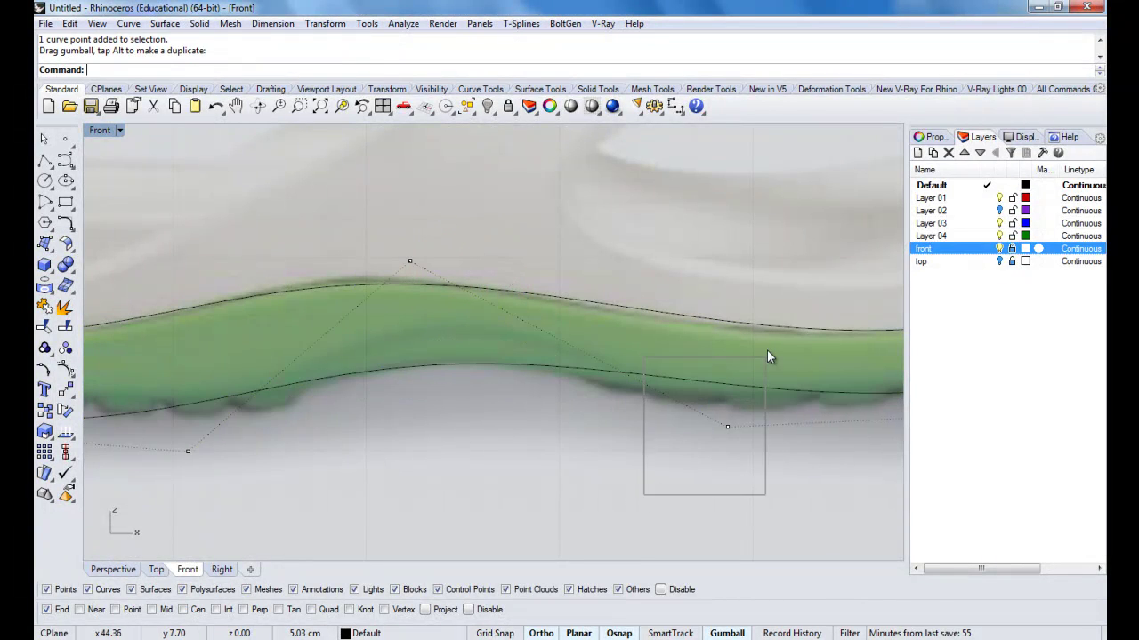
right_click_drag(766, 352, 602, 351)
left_click_drag(586, 371, 561, 418)
right_click_drag(396, 414, 579, 405)
right_click_drag(408, 389, 552, 383)
Adjust the control points between the heel and the arch to match the curve to the heel's underside.
scroll(551, 384, "down", 8)
right_click_drag(541, 451, 566, 448)
scroll(566, 448, "up", 2)
right_click_drag(382, 303, 472, 343)
scroll(459, 377, "up", 5)
left_click_drag(262, 412, 312, 304)
left_click_drag(364, 481, 432, 427)
left_click_drag(626, 508, 668, 444)
right_click_drag(662, 443, 463, 412)
left_click_drag(496, 396, 548, 402)
key("Escape")
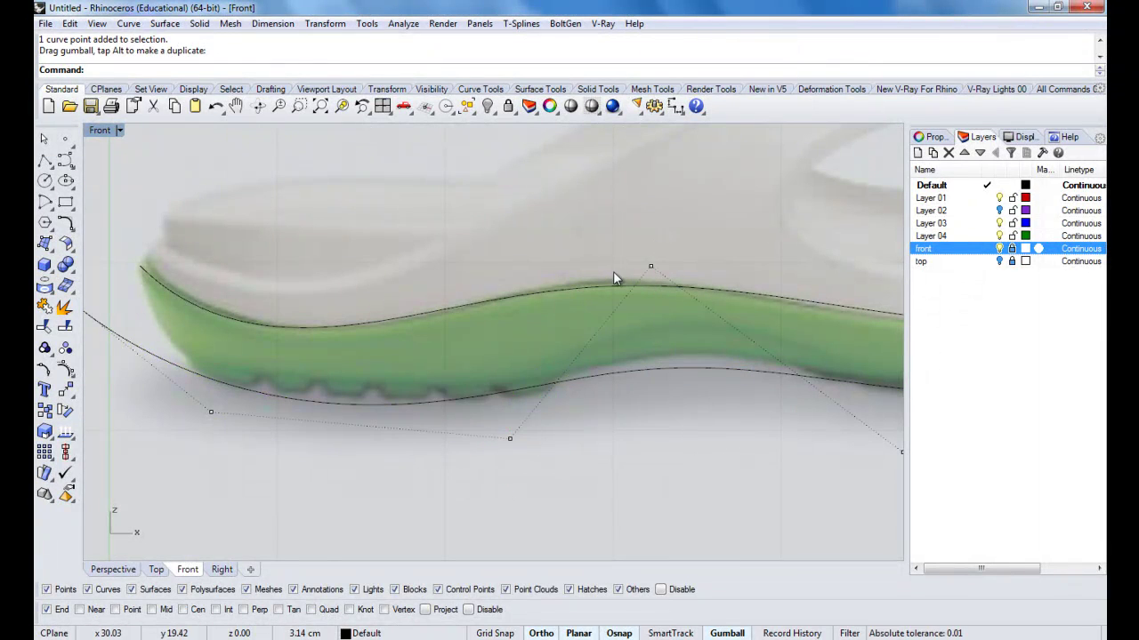
Reposition the control point above the arch to refine the bend of the lower curve.
left_click_drag(620, 278, 676, 256)
right_click_drag(683, 268, 564, 267)
mouse_move(572, 221)
left_mouse_down()
mouse_move(582, 205)
mouse_move(561, 201)
left_mouse_up()
Fine-tune the forefoot control points and move the curve's toe endpoint outward and up by about 0.5 cm.
right_click_drag(673, 343, 393, 325)
left_click_drag(458, 479, 537, 422)
right_click_drag(671, 395, 564, 418)
left_click_drag(653, 448, 681, 343)
right_click_drag(813, 385, 610, 428)
left_click_drag(629, 427, 658, 335)
scroll(700, 324, "up", 4)
left_click(750, 216)
left_click_drag(788, 180, 798, 174)
scroll(554, 320, "down", 8)
right_click_drag(286, 354, 512, 360)
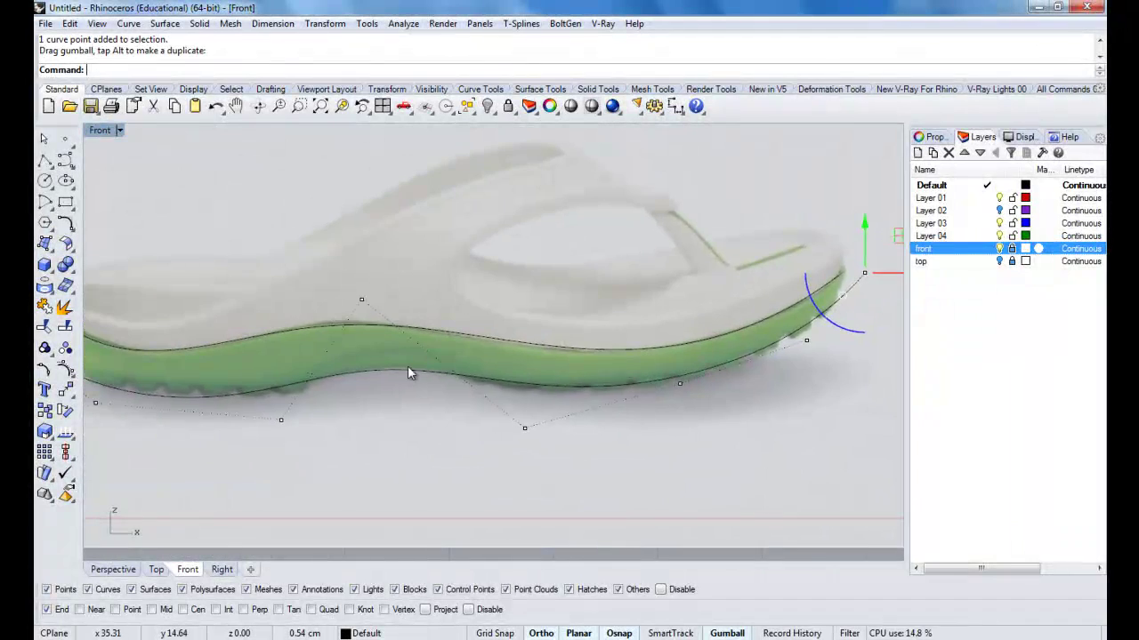
Raise the control point under the heel, move the heel endpoint outward and up about 1.1 cm, and hide the control points.
scroll(351, 376, "up", 5)
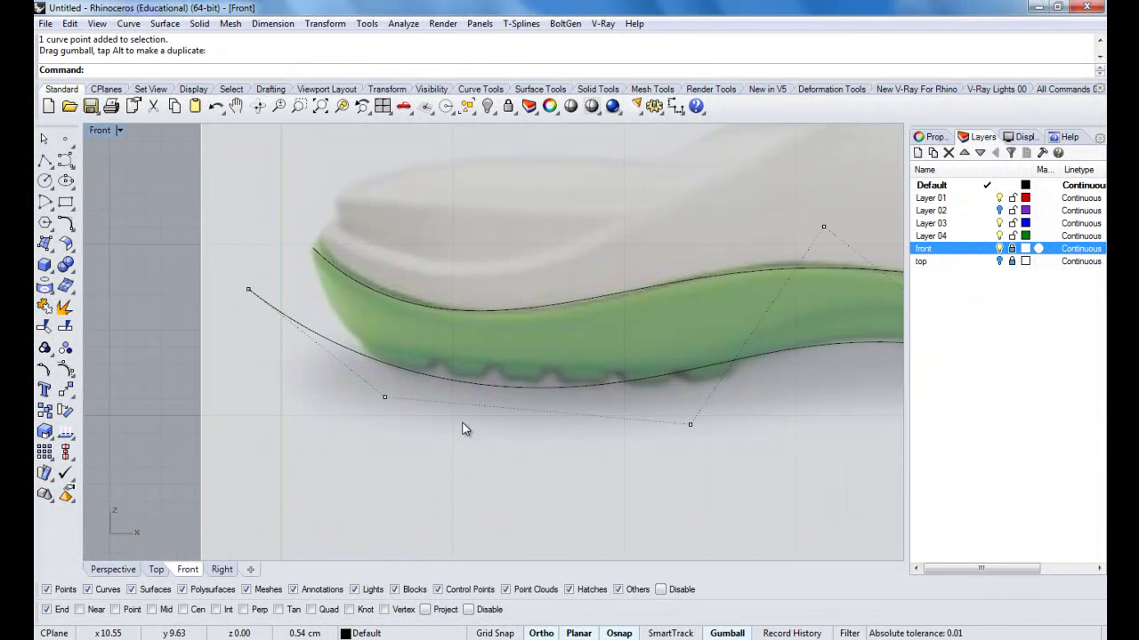
left_click(384, 397)
left_click_drag(418, 367, 409, 343)
left_click(211, 318)
left_click(248, 290)
left_click_drag(283, 252, 268, 240)
left_click(587, 448)
scroll(587, 448, "down", 3)
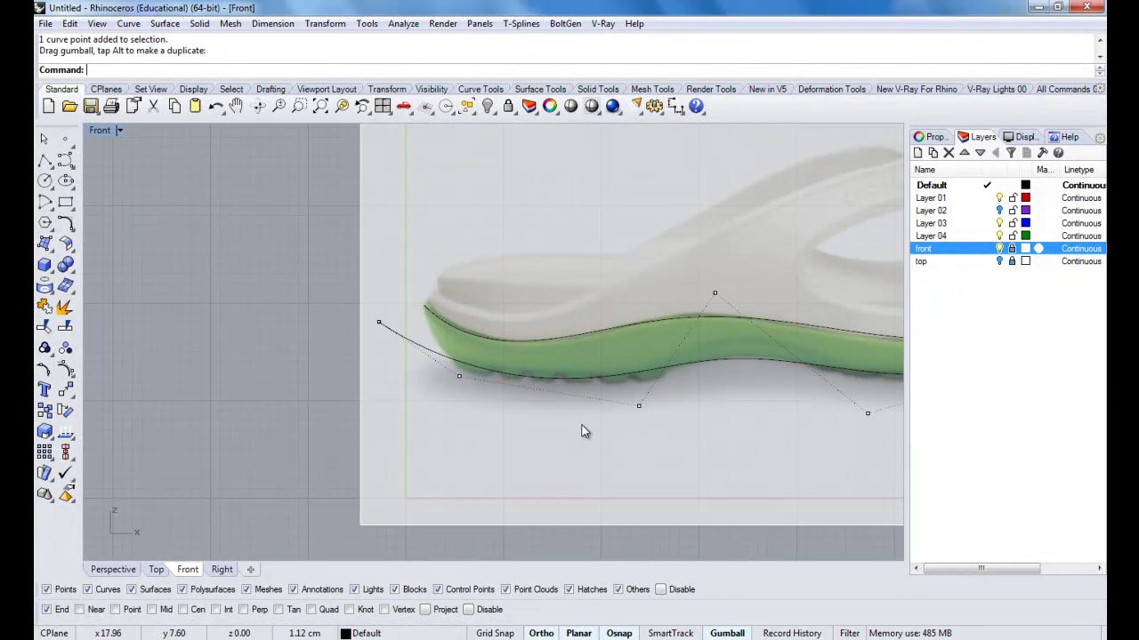
key("Escape")
key("Escape")
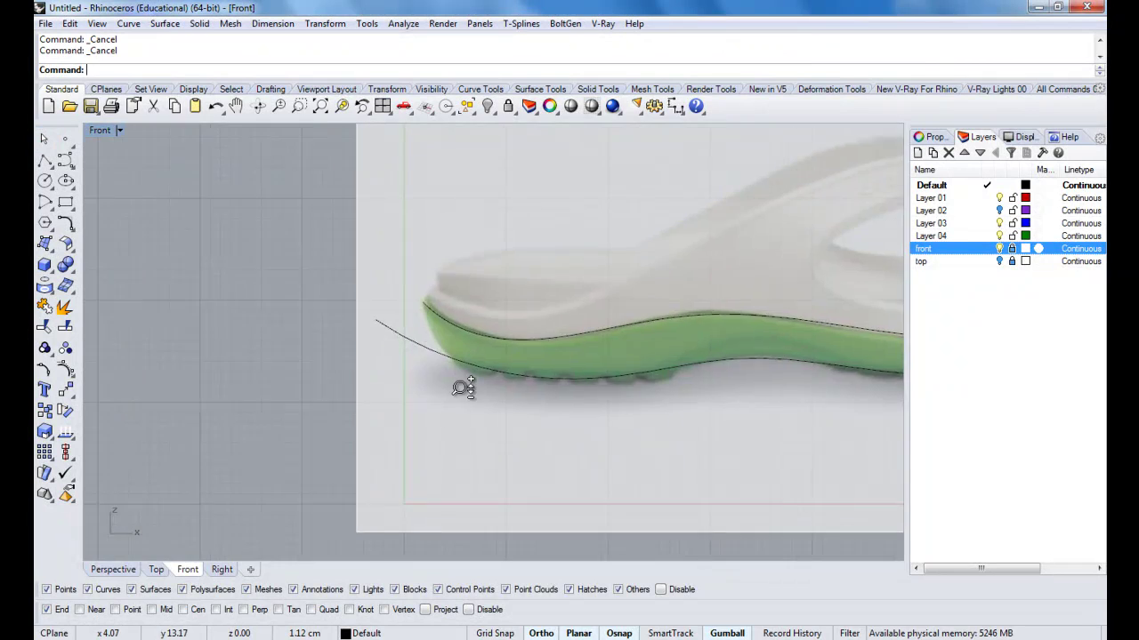
scroll(355, 436, "down", 3)
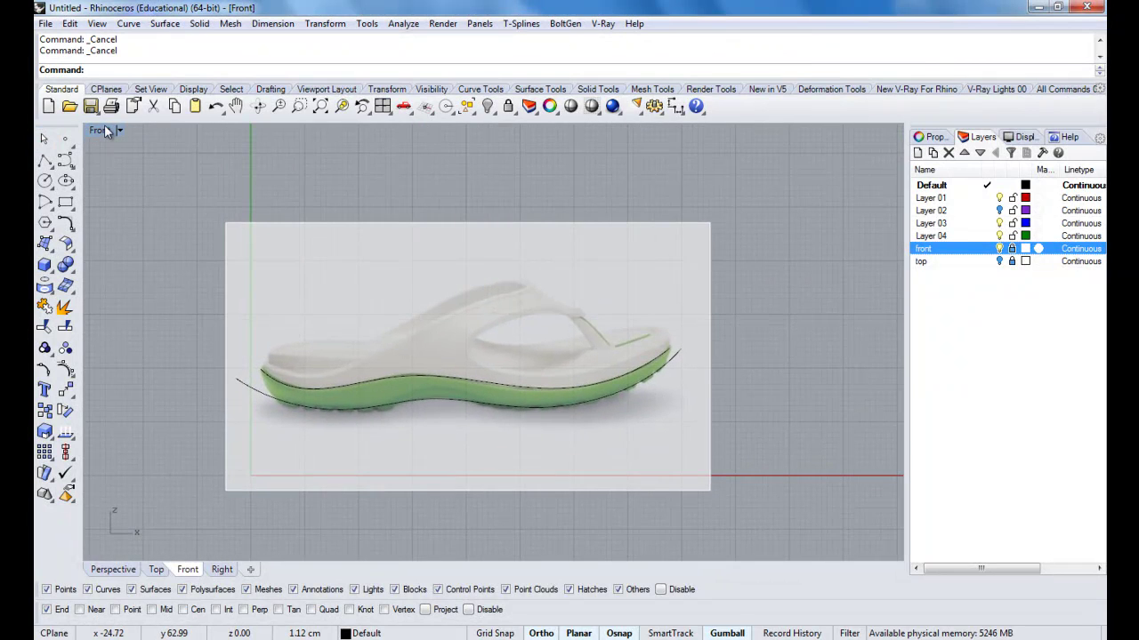
Restore the four-view layout and offset the 3D sole outline inward by 1.2 cm in the Top view.
double_click(105, 131)
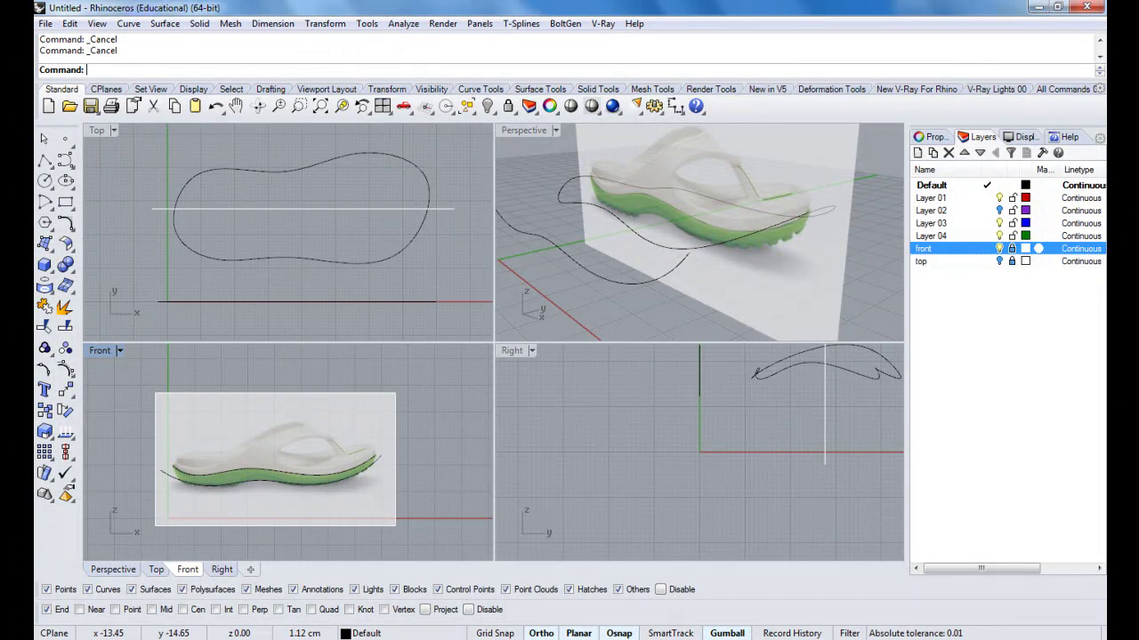
left_click(338, 578)
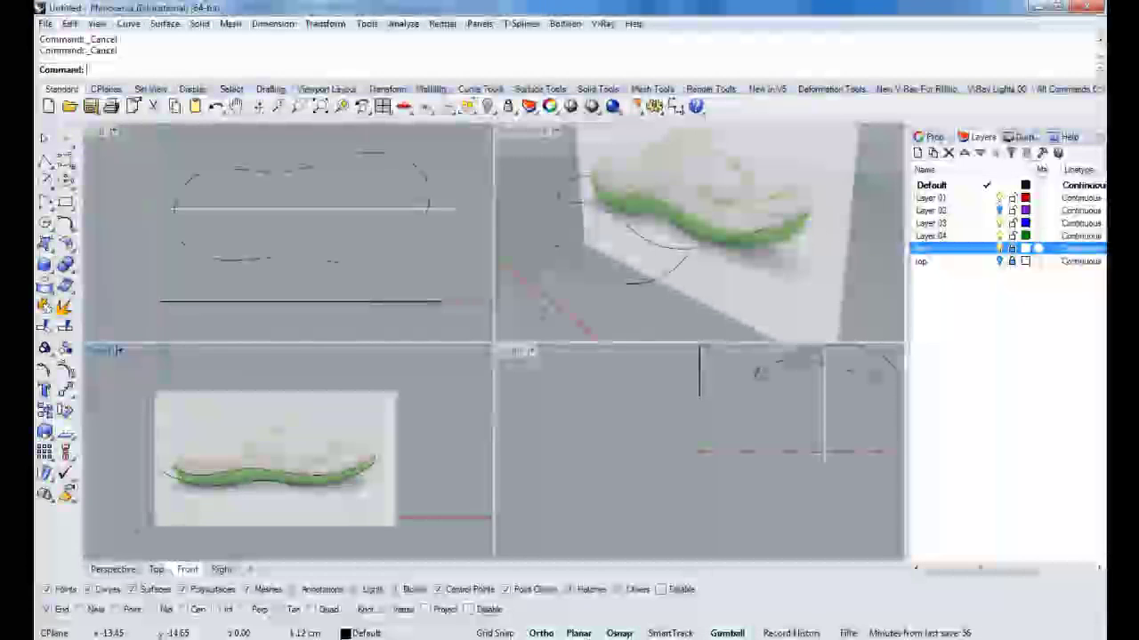
left_click(277, 260)
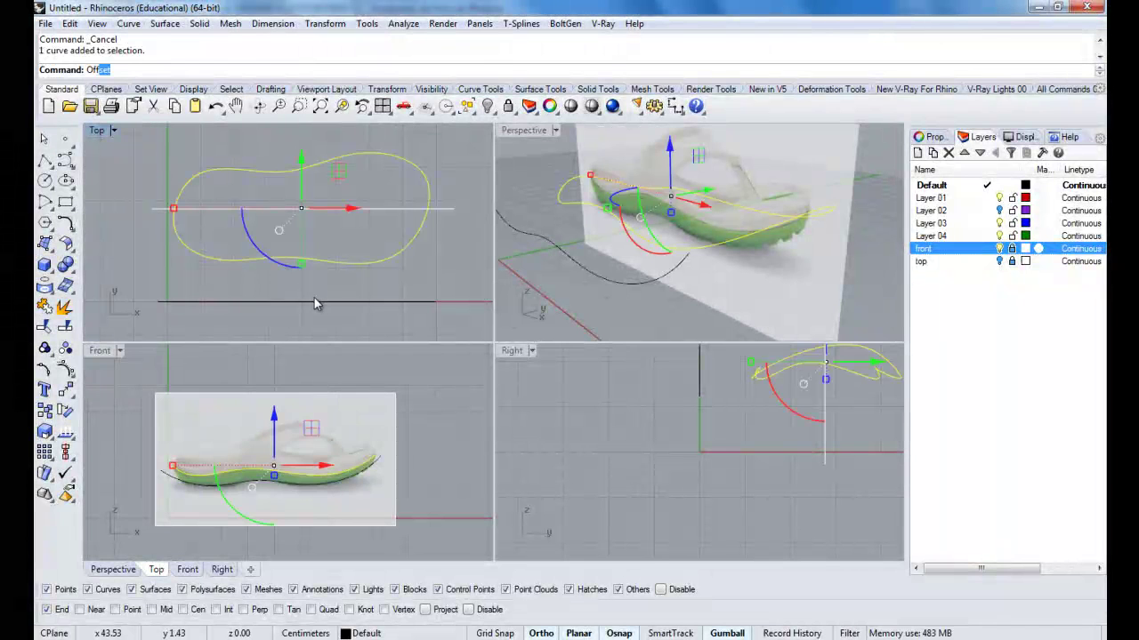
key("Return")
scroll(242, 206, "up", 3)
scroll(243, 206, "down", 3)
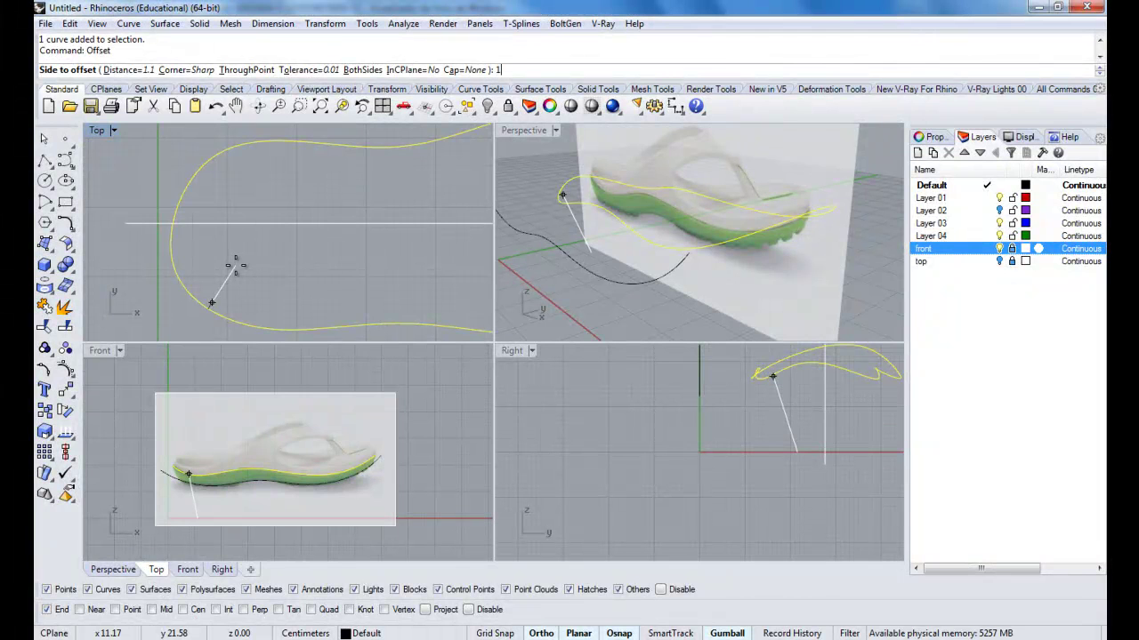
type("1.2")
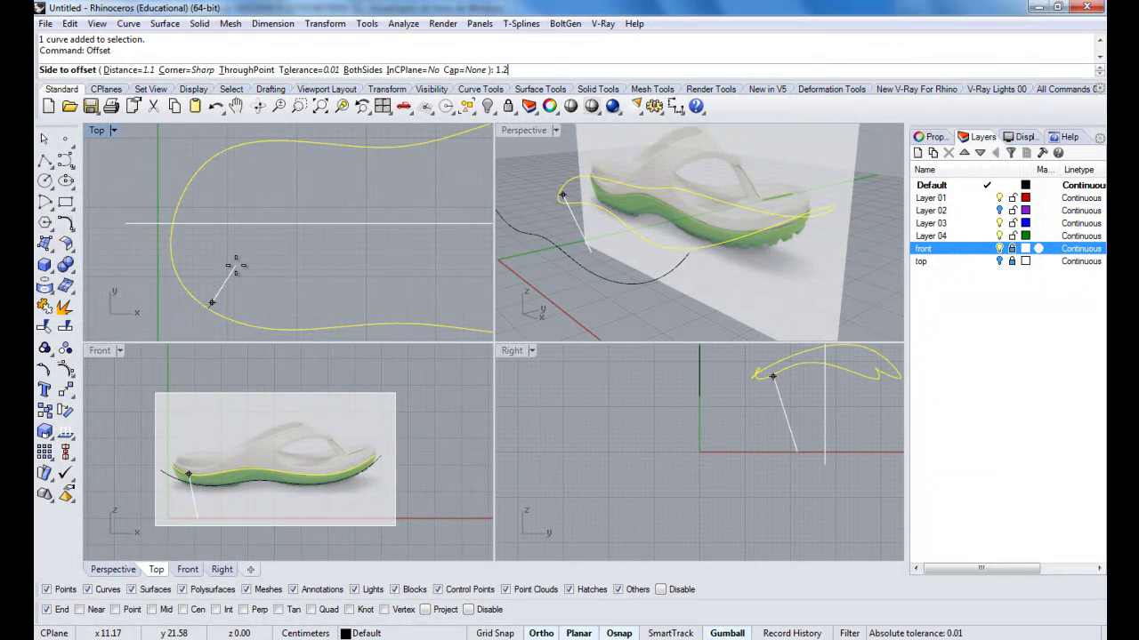
key("Return")
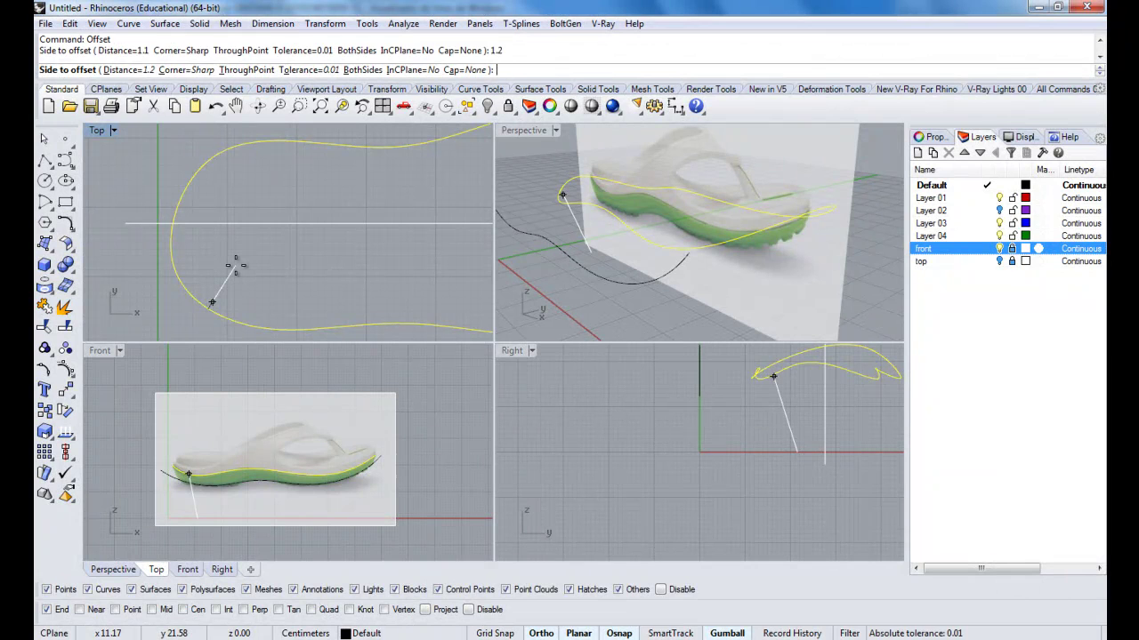
left_click(237, 267)
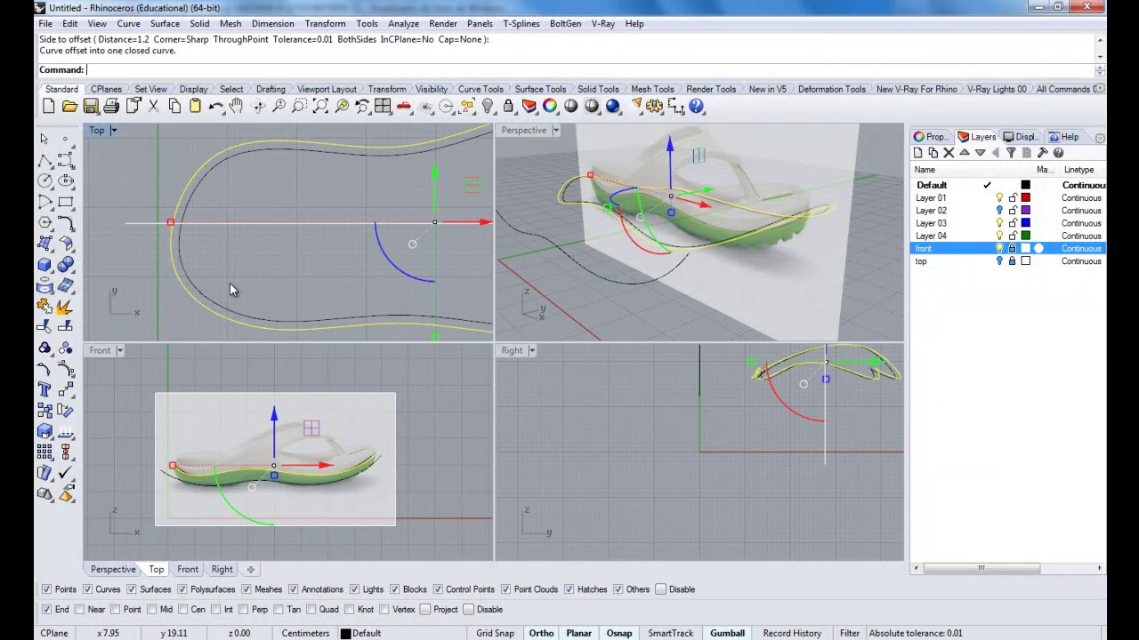
Inspect the inner offset outline against the other curves in the Perspective view.
left_click(271, 261)
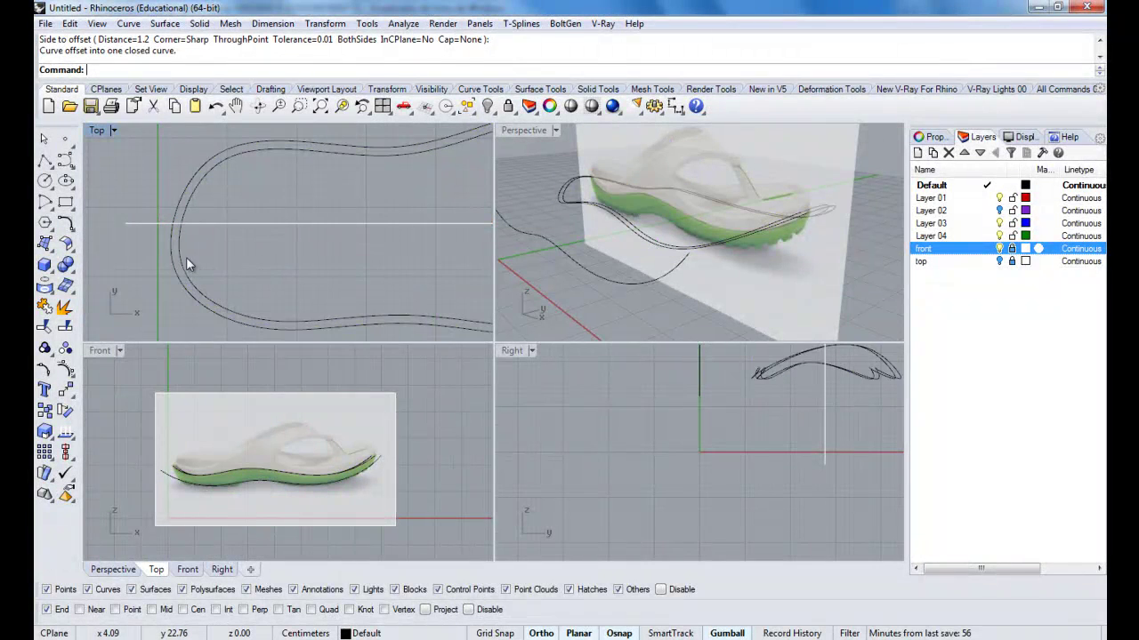
left_click(180, 261)
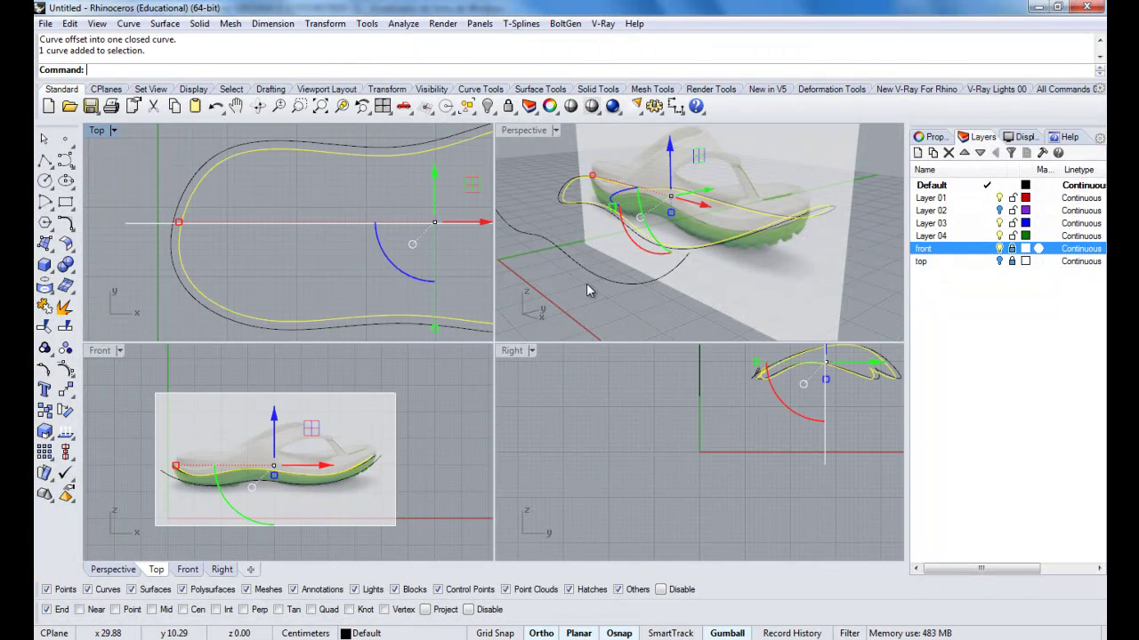
left_click(399, 293)
right_click_drag(604, 298, 697, 244)
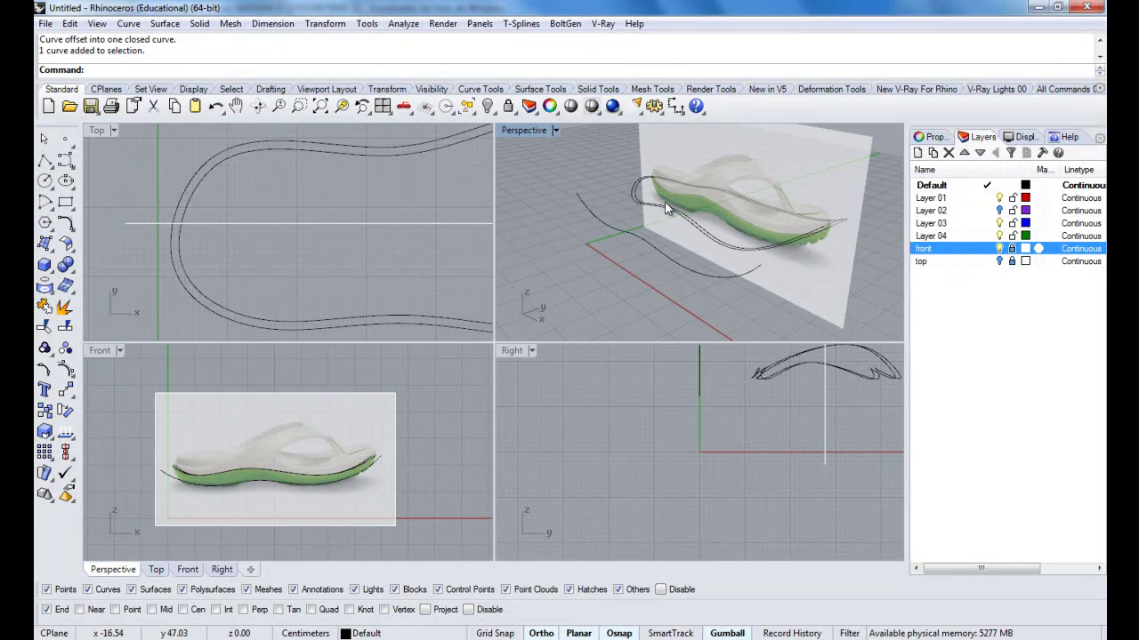
Undo the inward offset of the 3D sole outline.
scroll(670, 204, "up", 5)
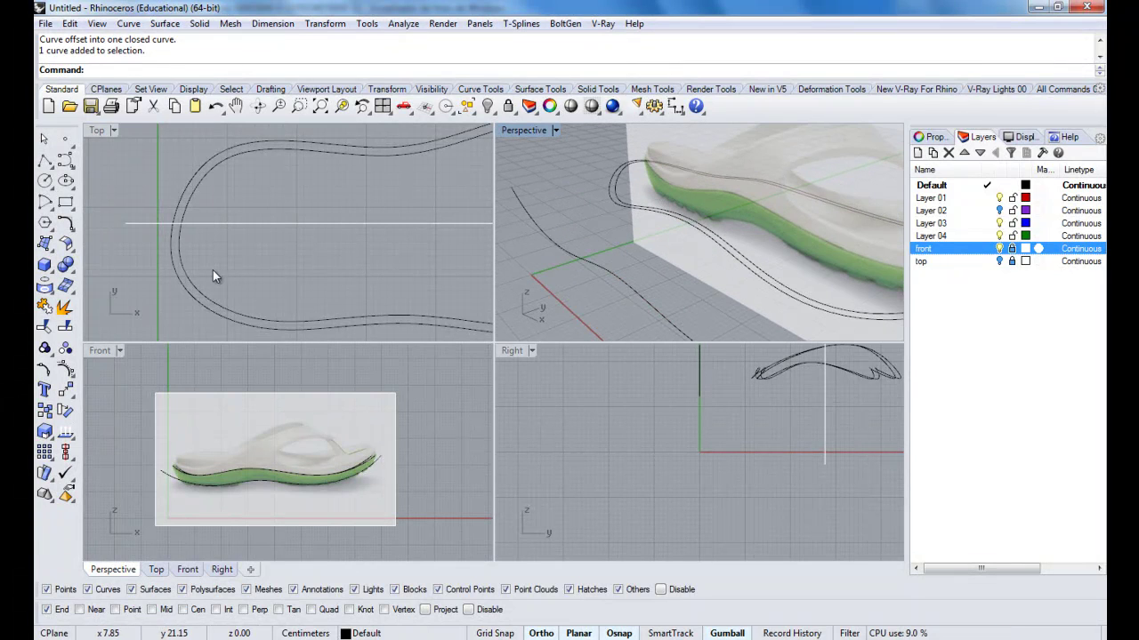
mouse_move(639, 220)
right_mouse_down()
mouse_move(652, 251)
mouse_move(735, 189)
mouse_move(741, 213)
mouse_move(647, 219)
right_mouse_up()
scroll(661, 215, "down", 2)
double_click(519, 131)
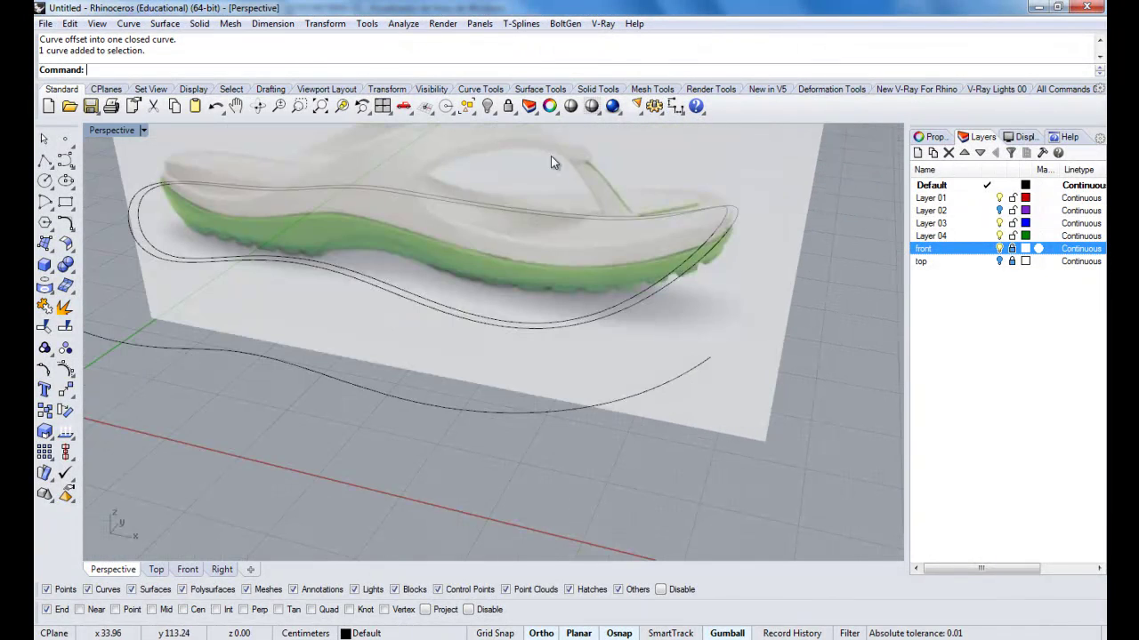
right_click_drag(450, 286, 401, 283)
key("ctrl+z")
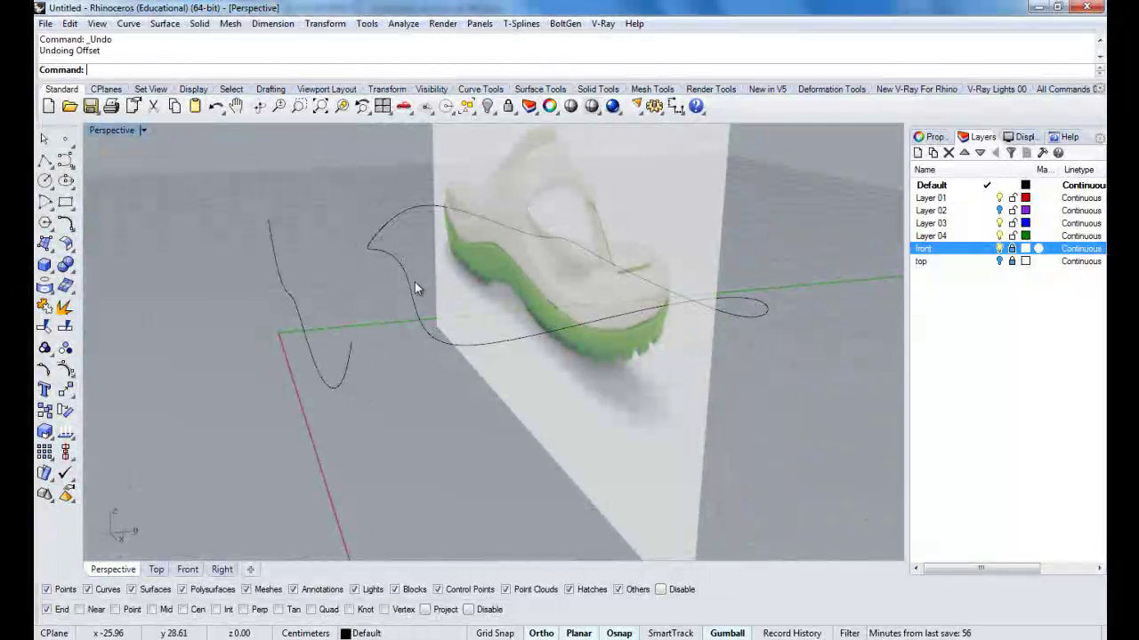
Turn on Layer 02 and hide the 3D sole outline in the Perspective view.
left_click(1000, 210)
right_click_drag(466, 424, 338, 320)
left_click(436, 356)
middle_click(436, 355)
left_click(406, 353)
Try offsetting the flat Layer 02 sole outline inward by 1.2 cm in the Top view.
left_click(330, 313)
left_click(169, 571)
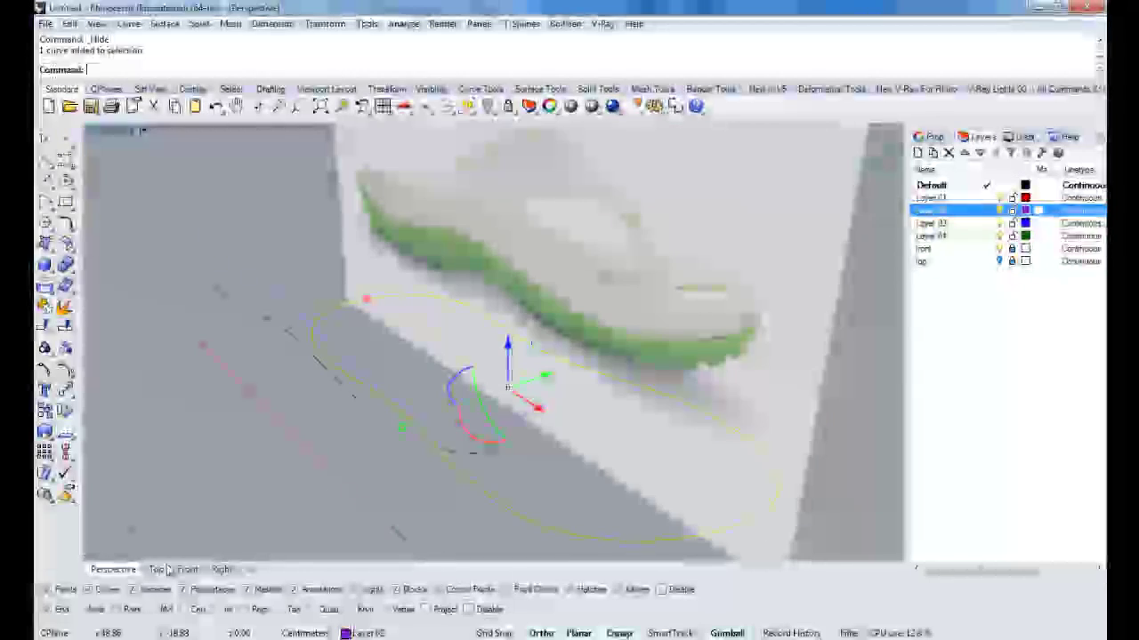
scroll(315, 388, "down", 5)
right_click_drag(315, 389, 311, 358)
left_click(346, 264)
left_click_drag(347, 263, 328, 234)
type("offset")
key("Return")
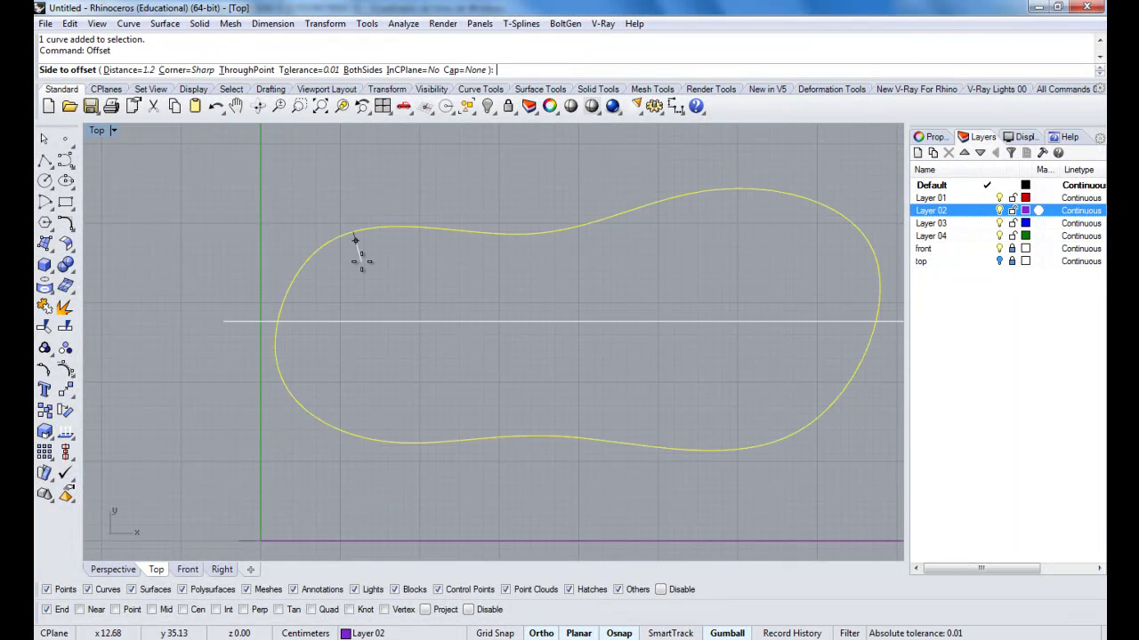
left_click(367, 290)
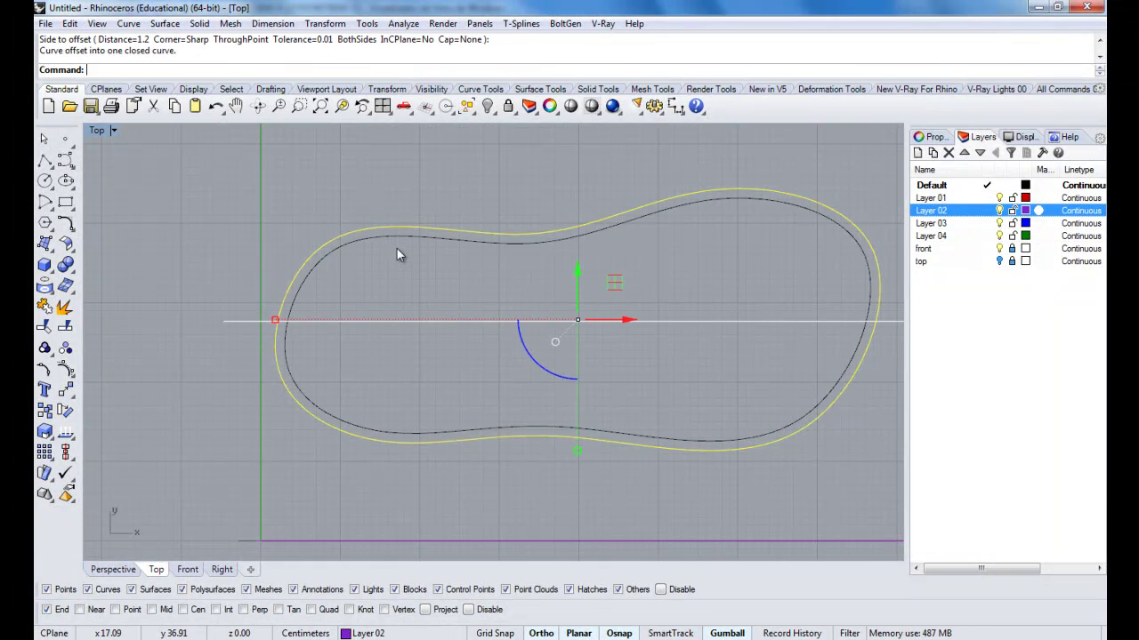
key("ctrl+z")
Offset the flat Layer 02 sole outline inward by 1.3 cm in the Top view.
key("Return")
type("1")
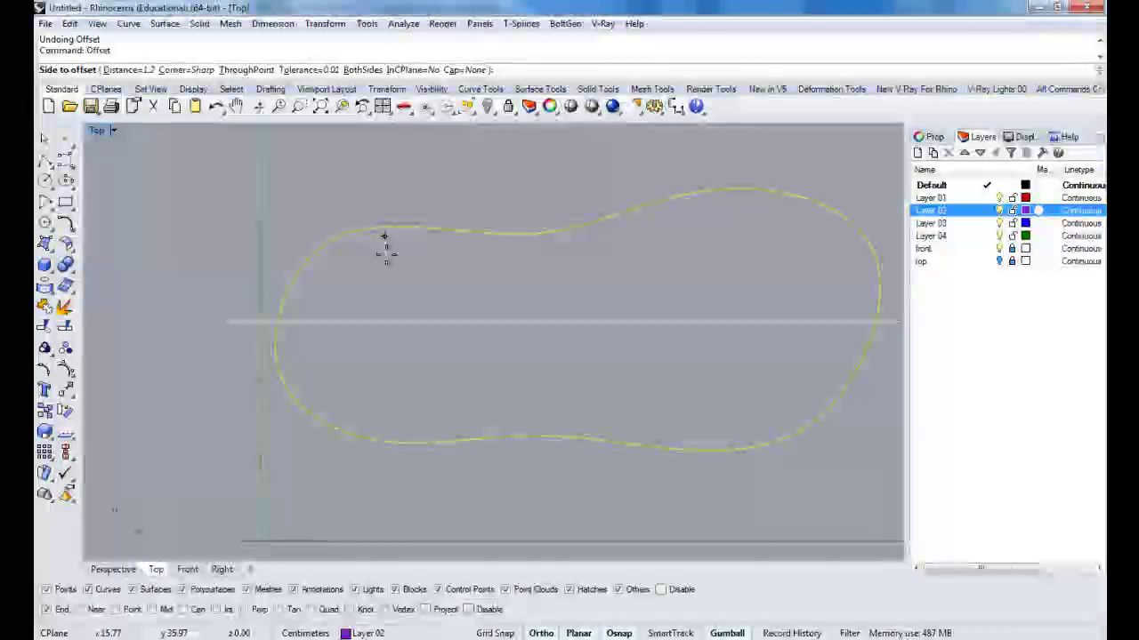
type(".3")
key("Return")
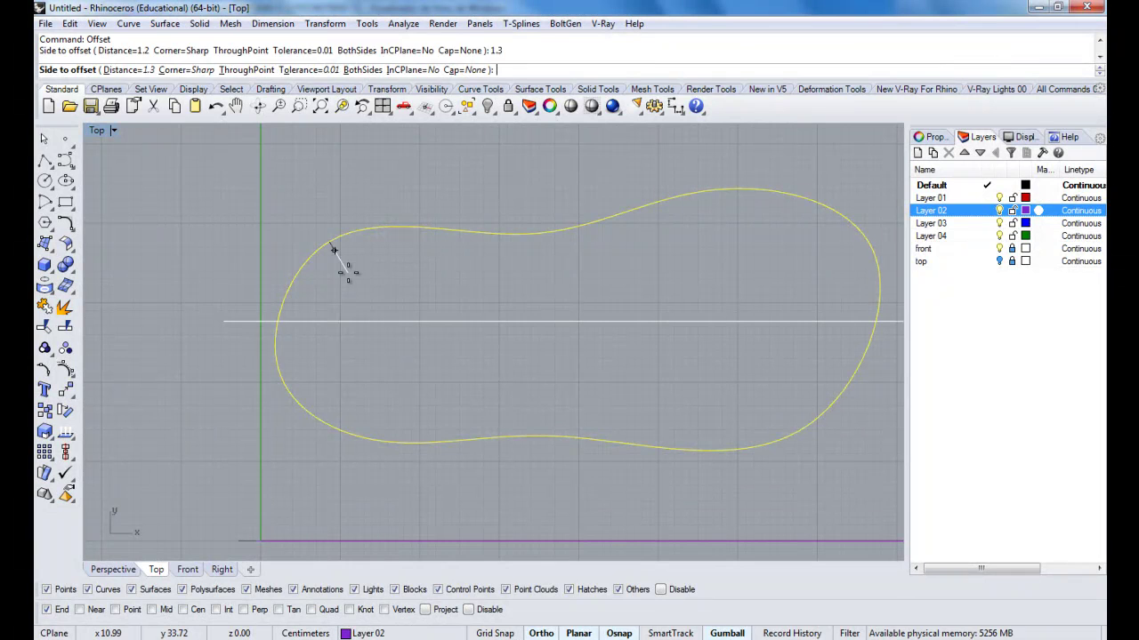
left_click(340, 260)
key("Escape")
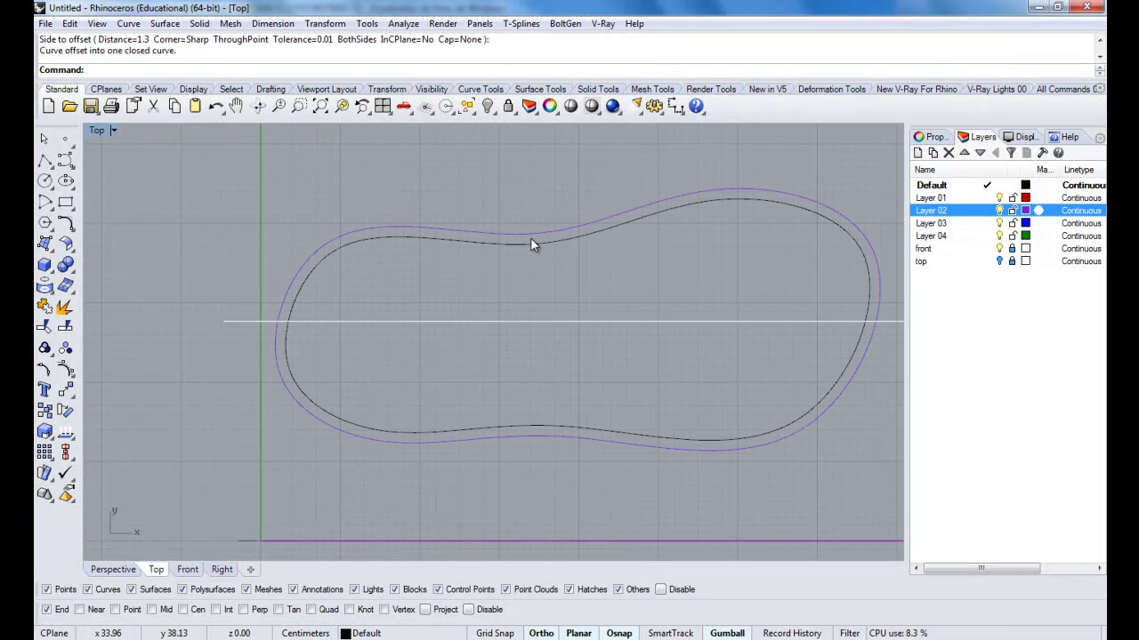
Stretch the inner outline across the sole's width only, so its long sides reach about 16.1 cm from its centre.
left_click(529, 243)
right_click_drag(522, 264, 519, 272, "ctrl")
right_click_drag(517, 274, 444, 244)
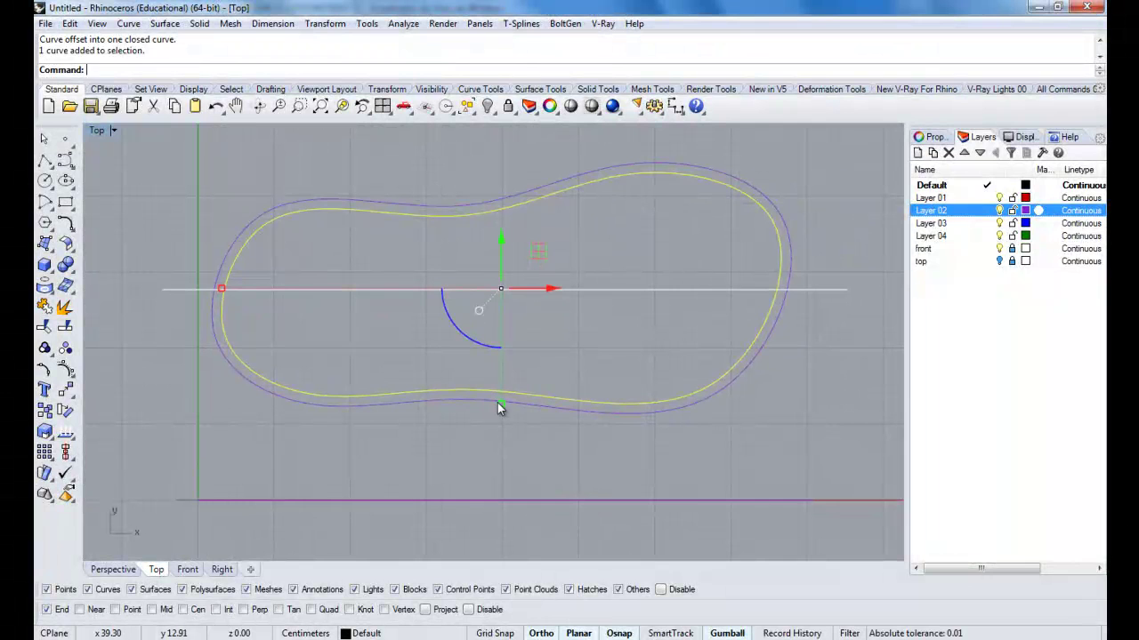
mouse_move(499, 407)
left_mouse_down()
mouse_move(488, 421)
mouse_move(485, 411)
left_mouse_up()
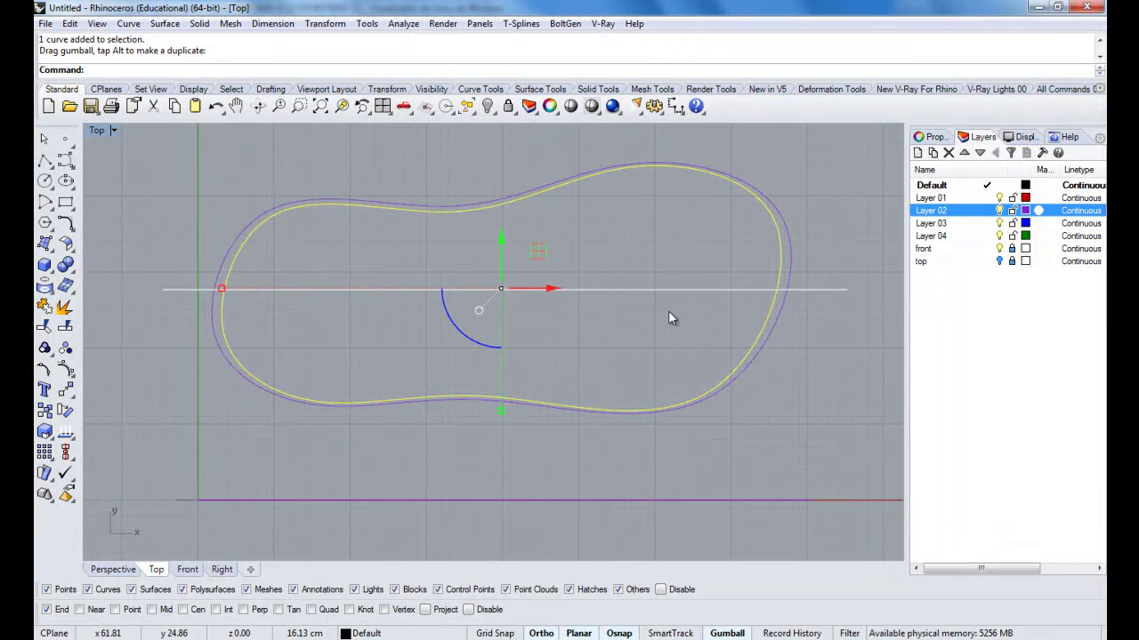
left_click(161, 215)
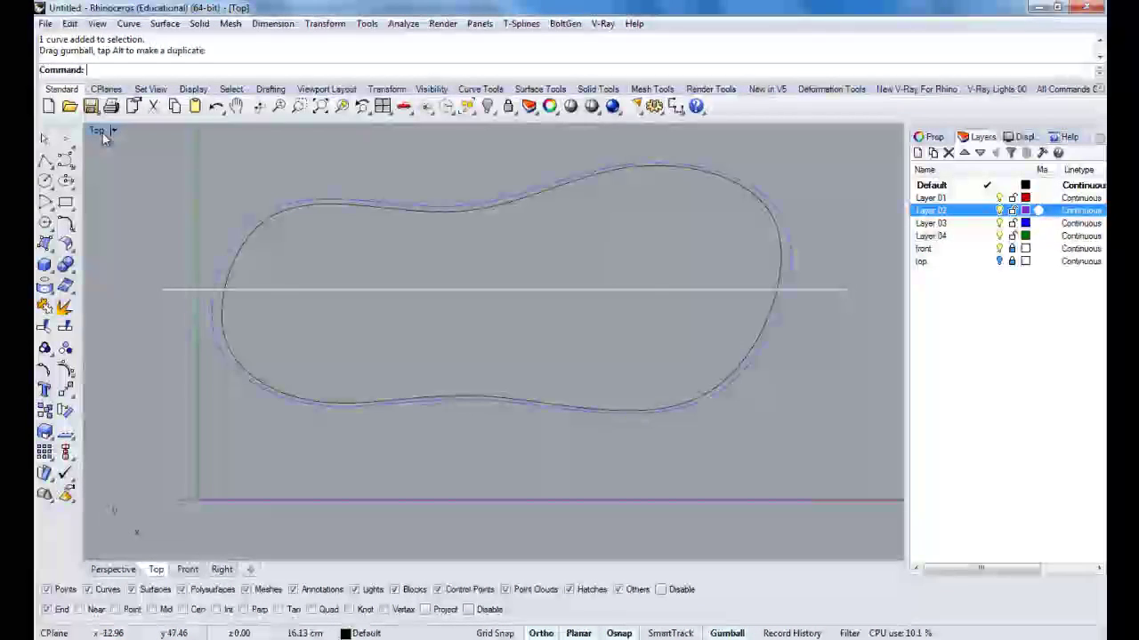
Maximize the Perspective view and turn off the front and Layer 02 layers.
double_click(100, 131)
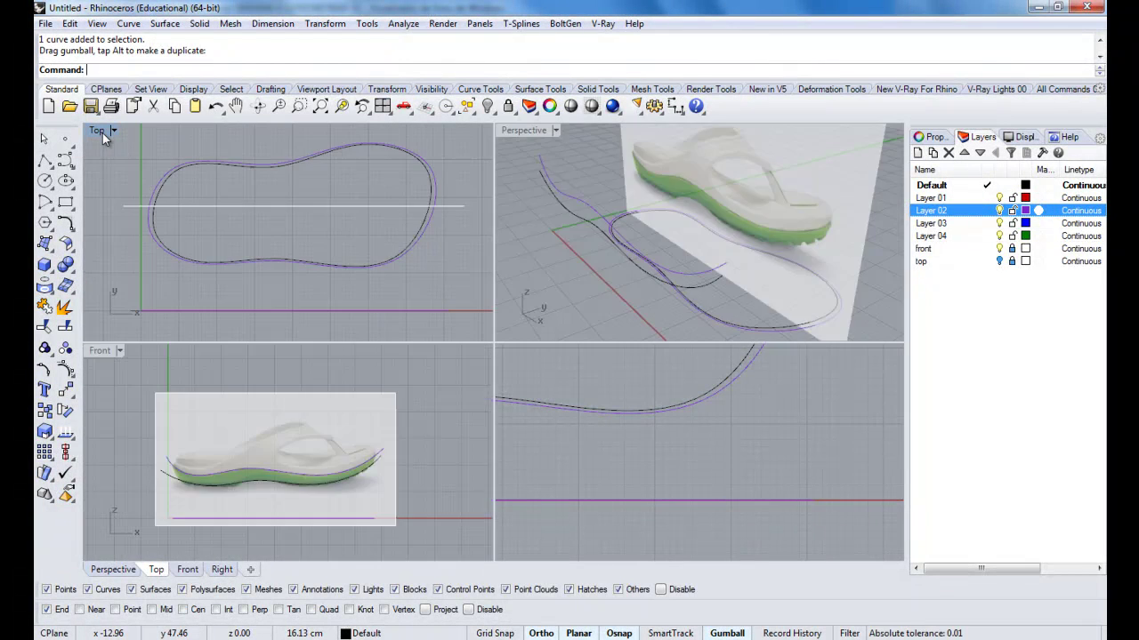
double_click(521, 131)
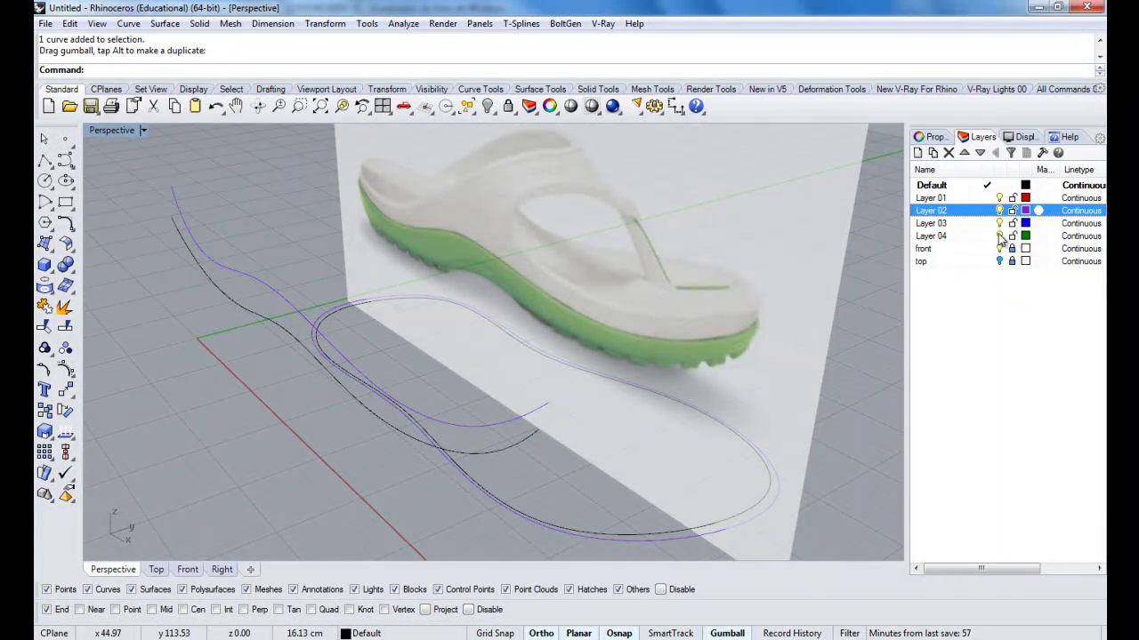
left_click(998, 250)
right_click_drag(351, 320, 279, 326)
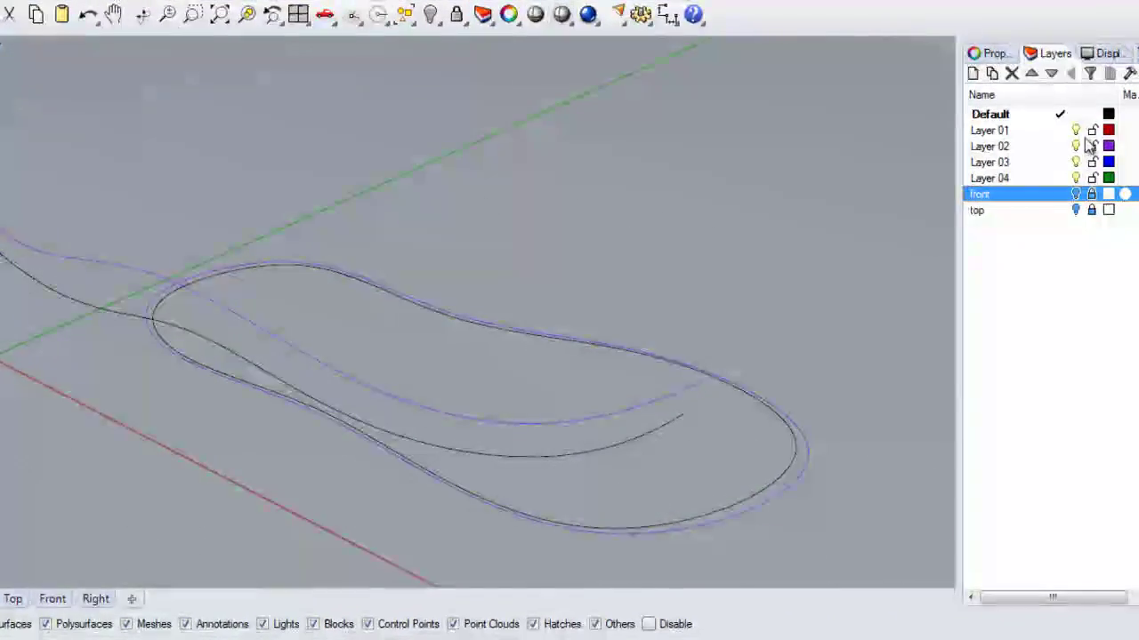
left_click(999, 211)
right_click_drag(429, 346, 475, 352)
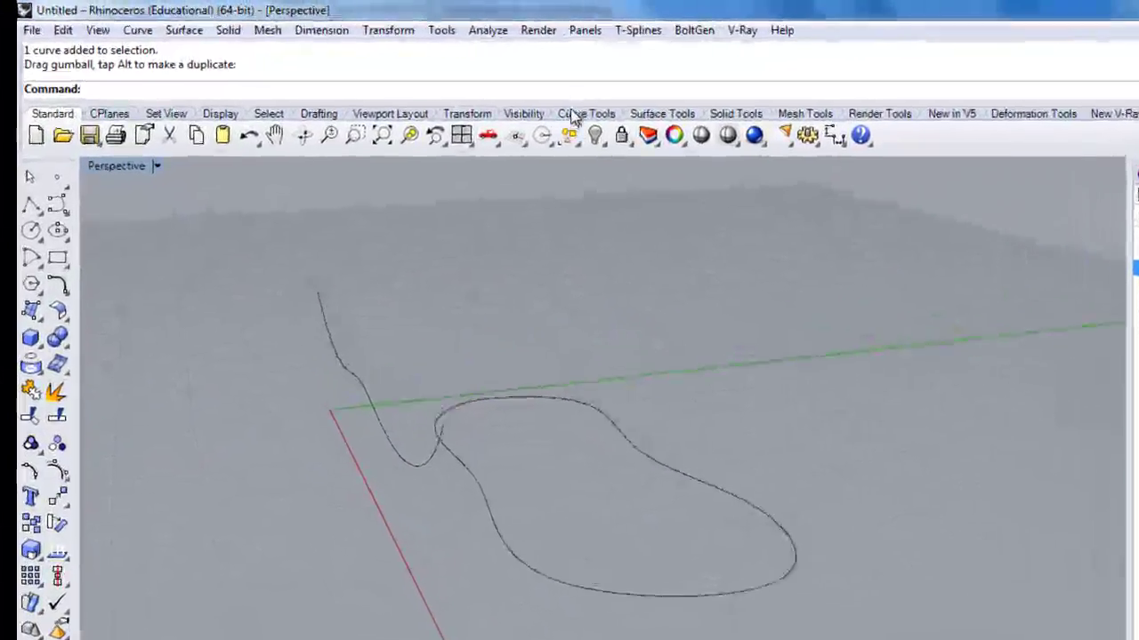
Create a 3D curve from the inner flat outline and the black side profile with Curve From 2 Views.
left_click(476, 90)
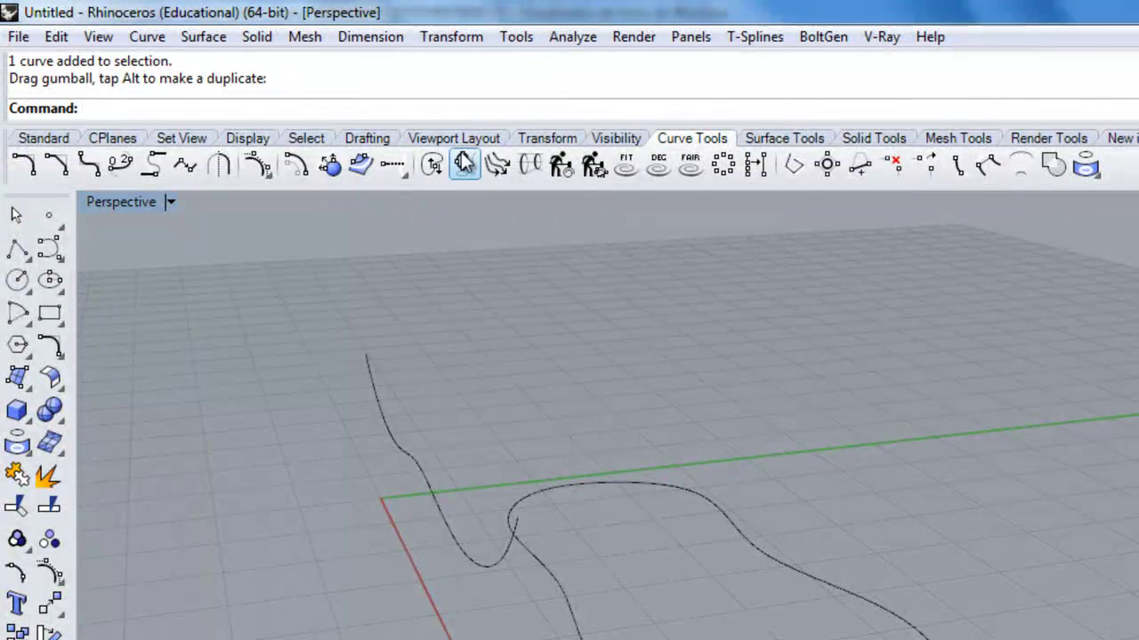
left_click(464, 163)
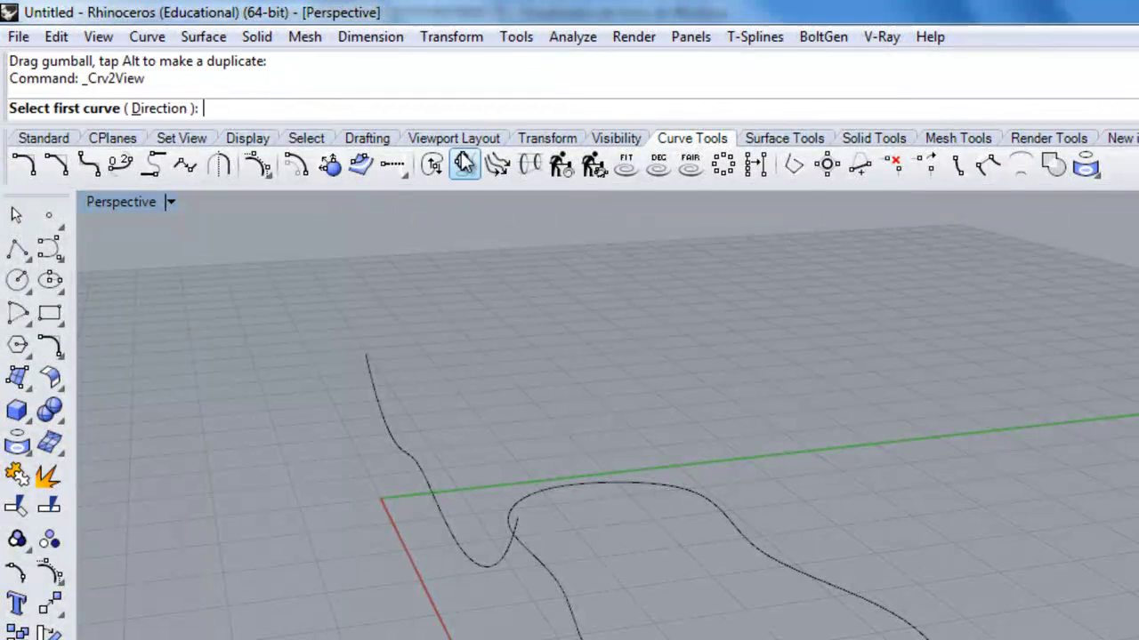
left_click(531, 506)
left_click(382, 424)
right_click_drag(467, 485, 524, 204)
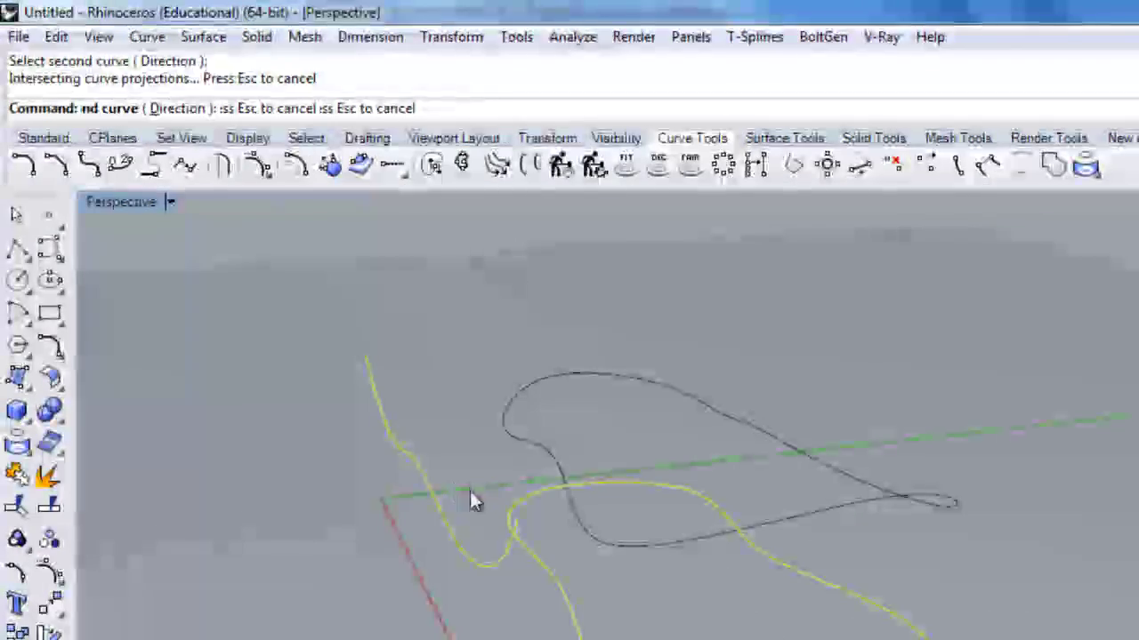
Show the hidden 3D sole outline and move the two 2D source curves to Layer 02.
left_click(34, 102)
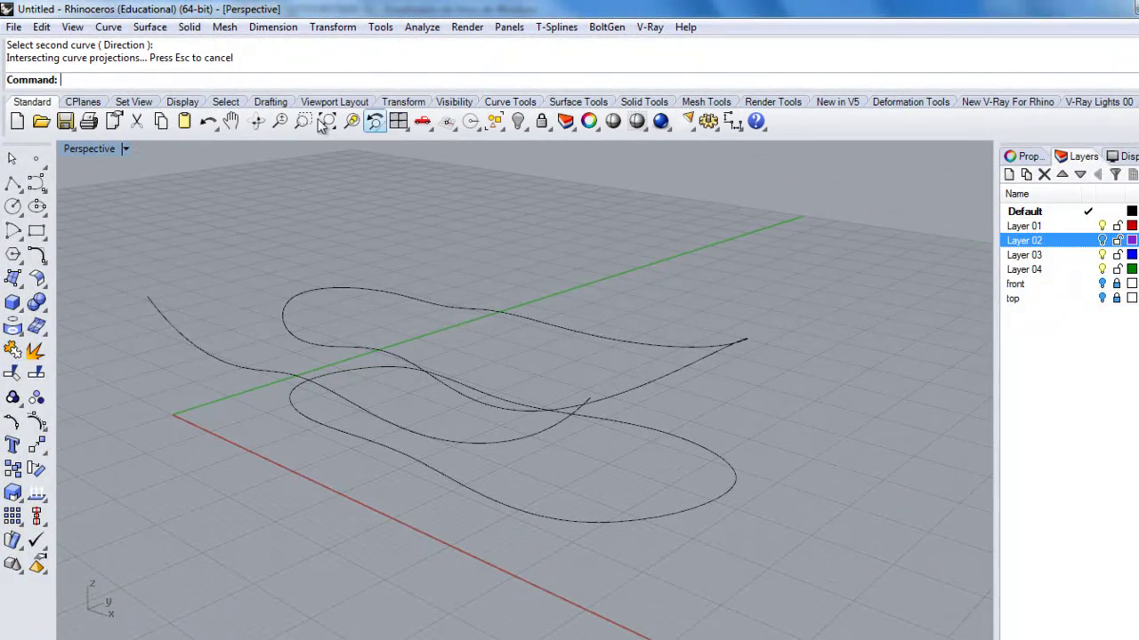
left_click(565, 122)
right_click_drag(394, 400, 358, 516)
left_click_drag(359, 517, 326, 380)
right_click(1024, 225)
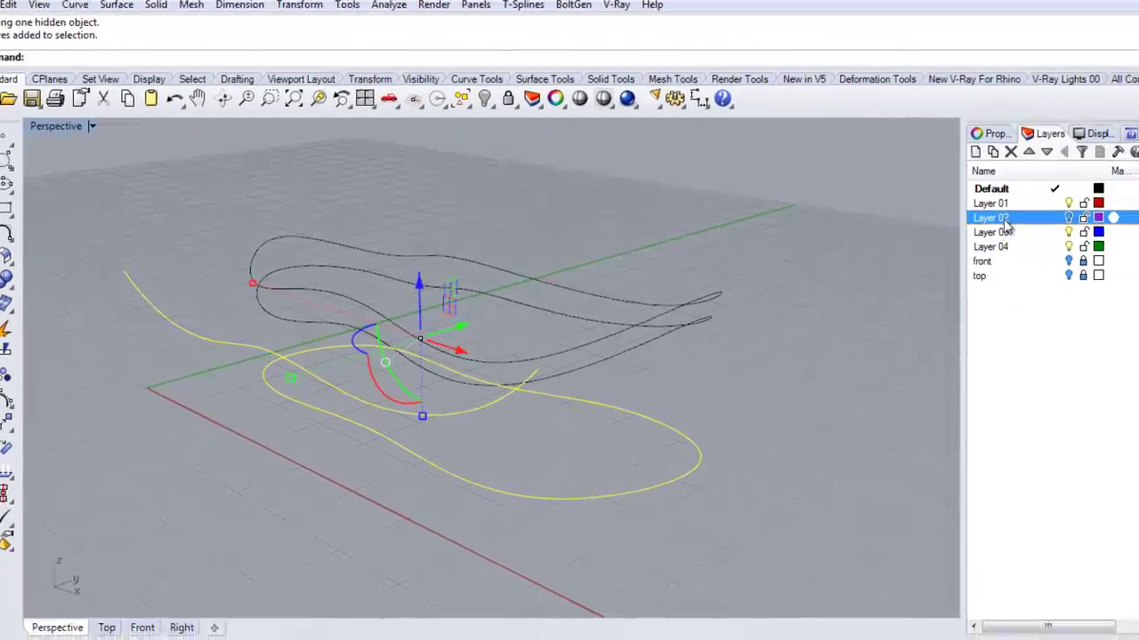
left_click(981, 216)
right_click(980, 216)
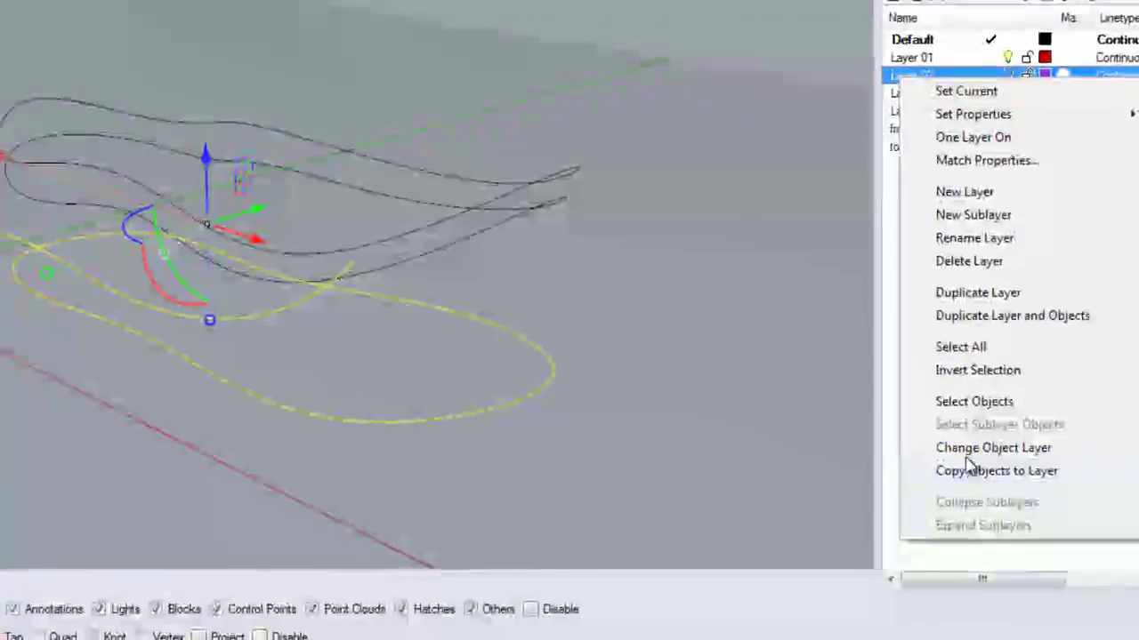
left_click(1028, 525)
Examine the two 3D sole outlines from several angles in the Perspective view.
right_click_drag(269, 284, 616, 319)
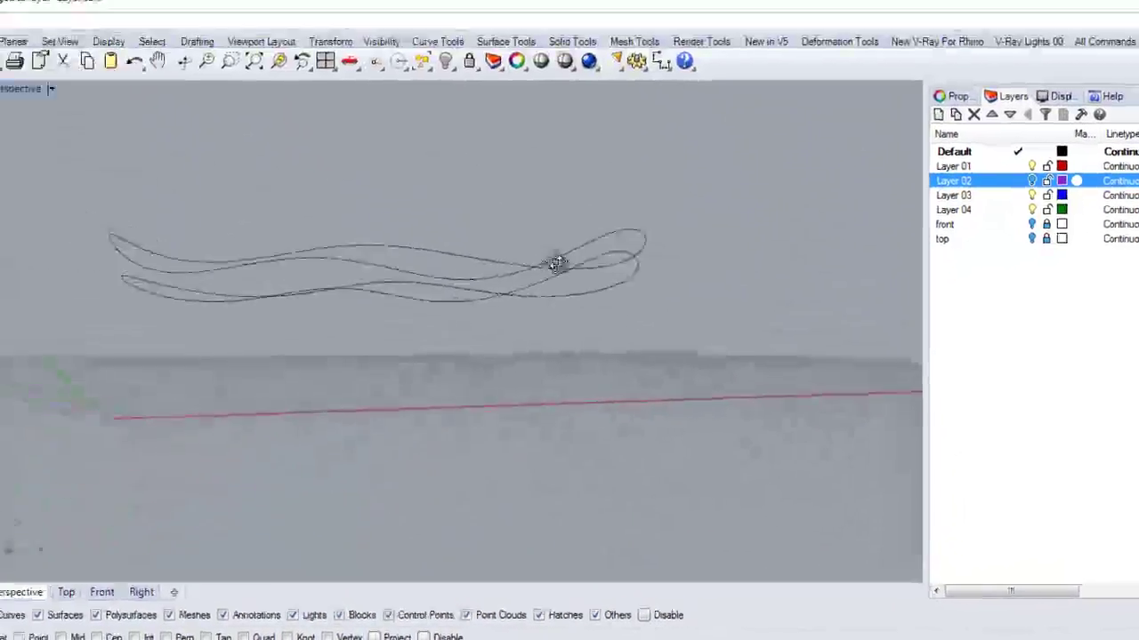
scroll(770, 284, "up", 5)
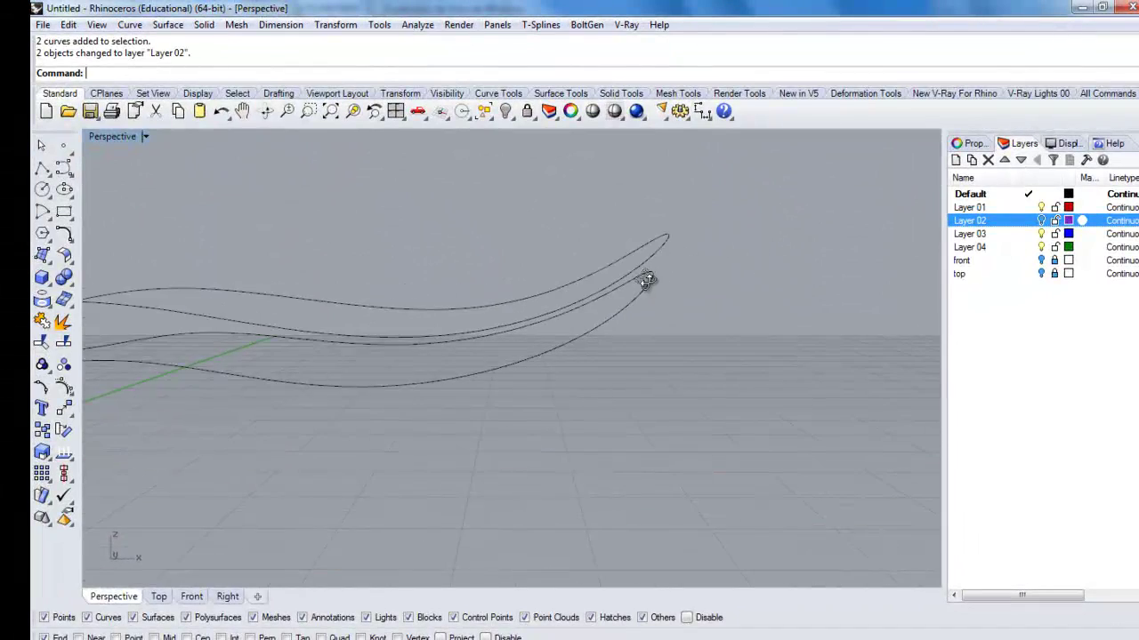
right_click_drag(645, 282, 706, 247)
right_click_drag(605, 274, 836, 305, "shift")
right_click_drag(470, 305, 375, 278)
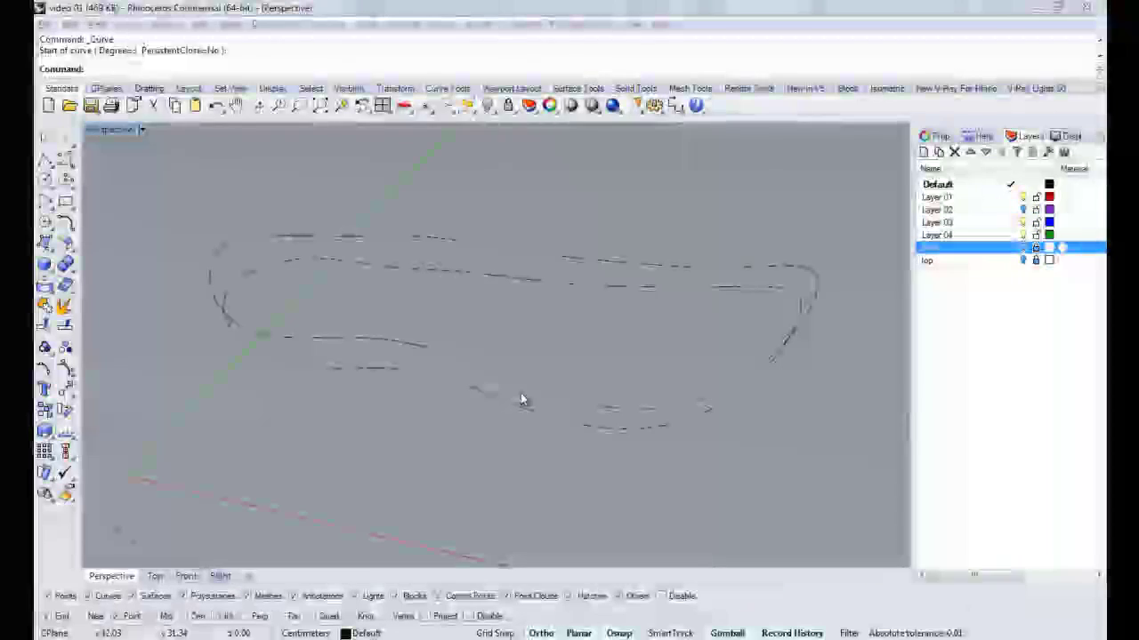
right_click_drag(413, 336, 247, 279)
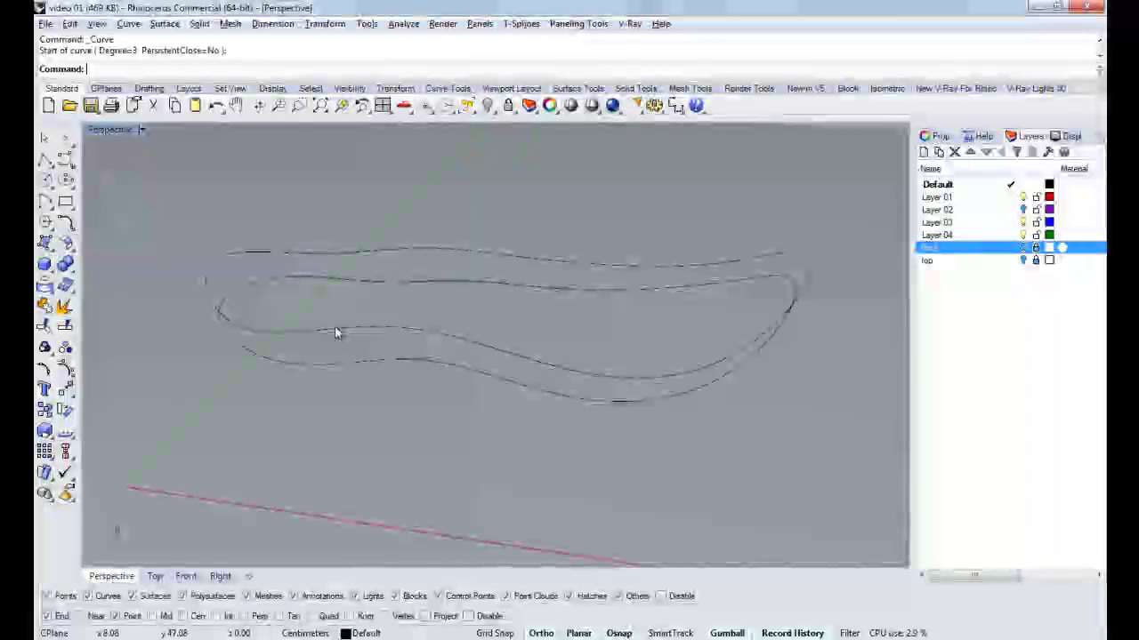
Turn on and unlock the front image layer, and intersect its surface with both 3D sole outlines.
left_click(1022, 248)
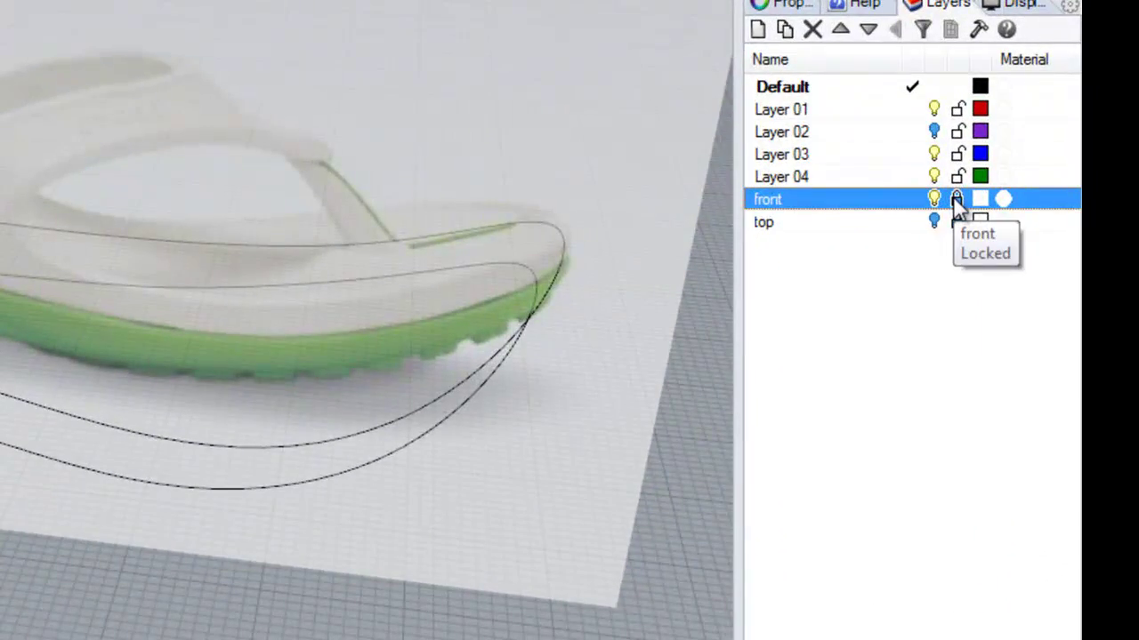
left_click(1021, 239)
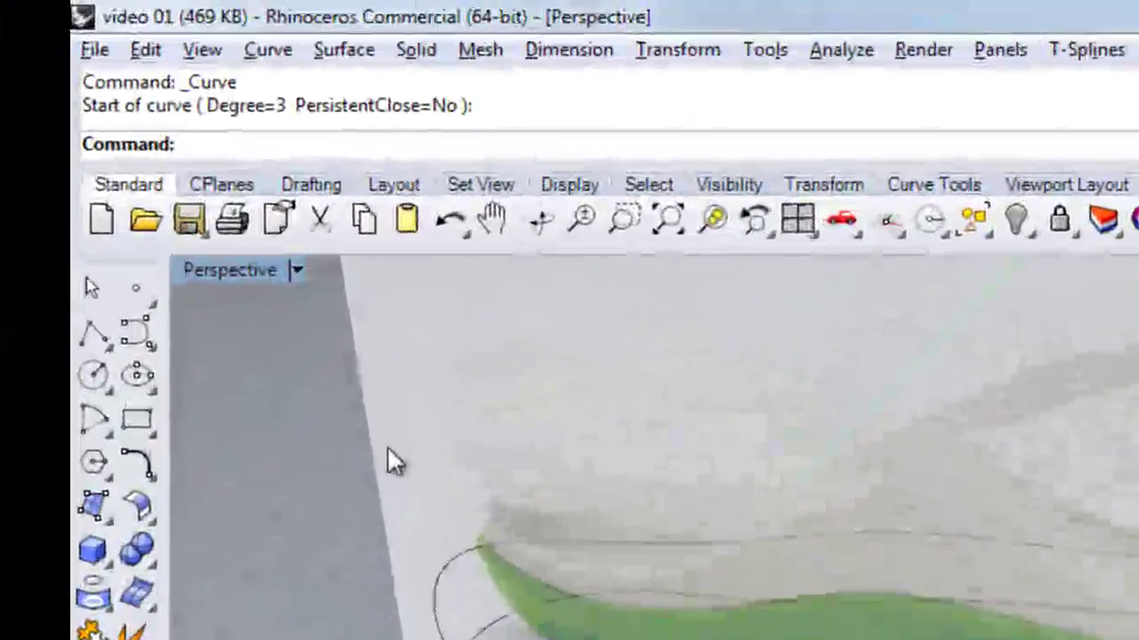
type("Int")
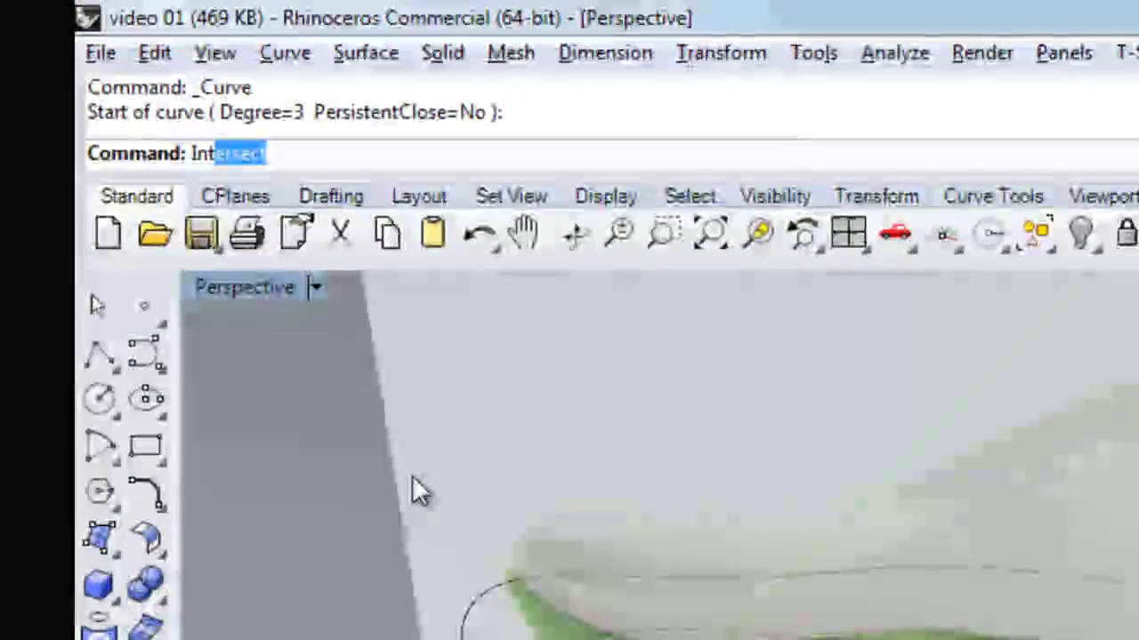
key("Return")
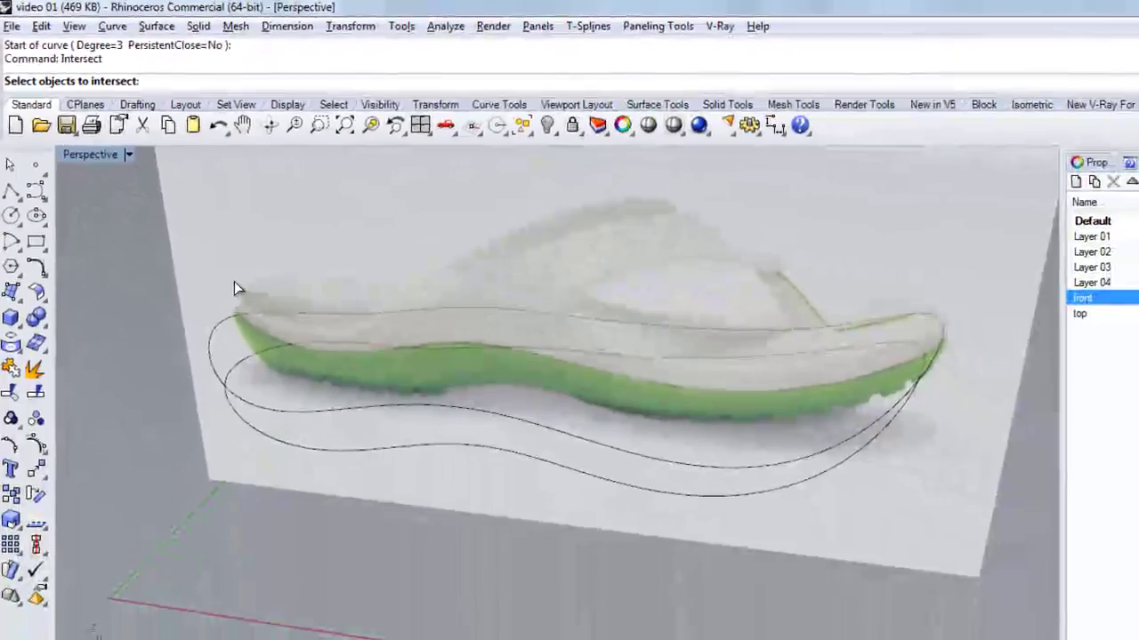
left_click(372, 401)
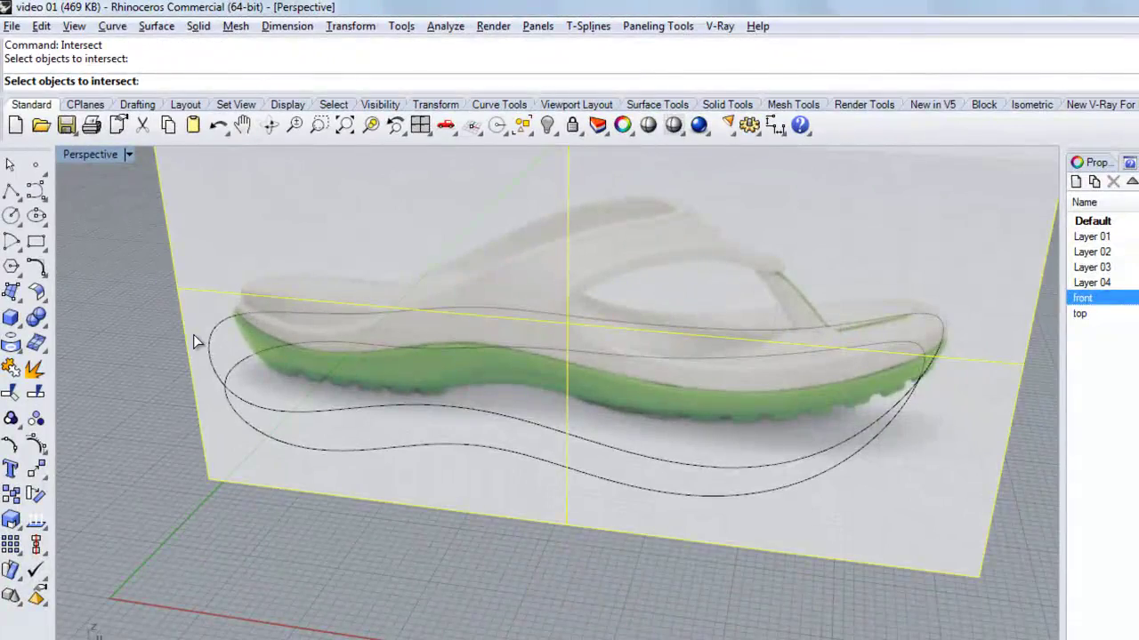
left_click(213, 330)
left_click(241, 365)
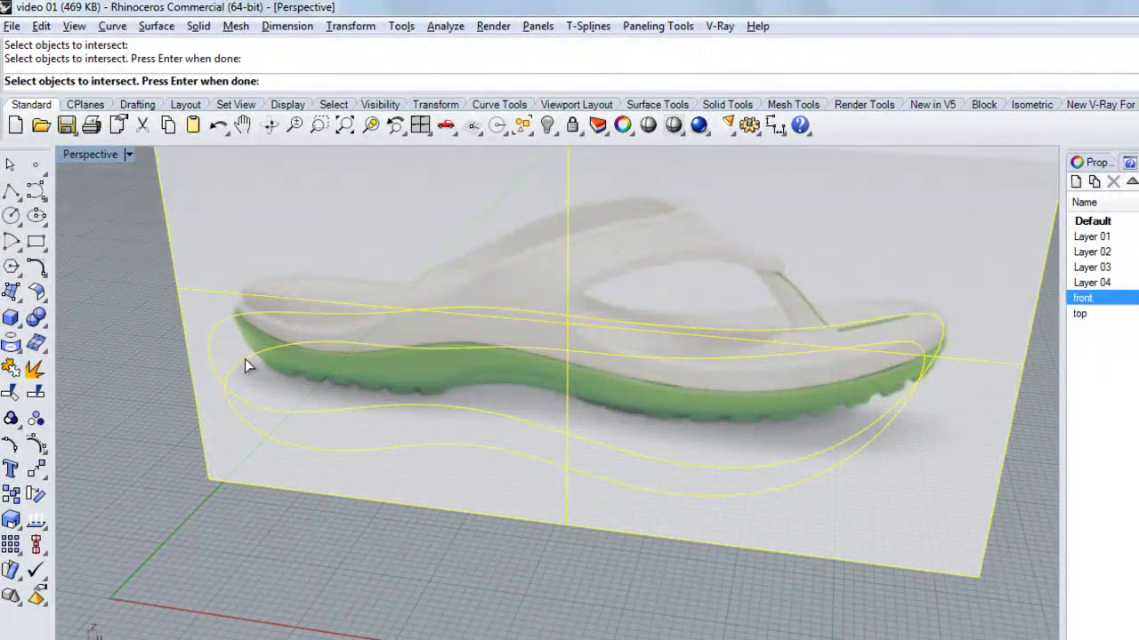
scroll(241, 363, "up", 4)
right_click_drag(238, 310, 226, 338)
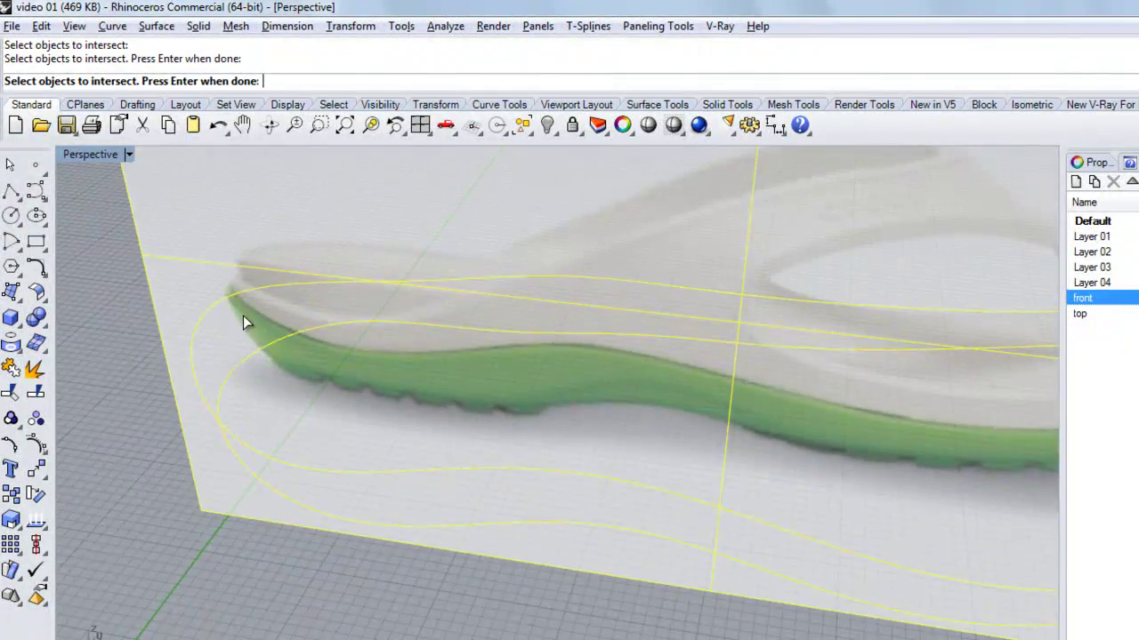
key("Return")
Examine the intersection points at the heel and toe ends of the two 3D outlines.
scroll(240, 284, "up", 3)
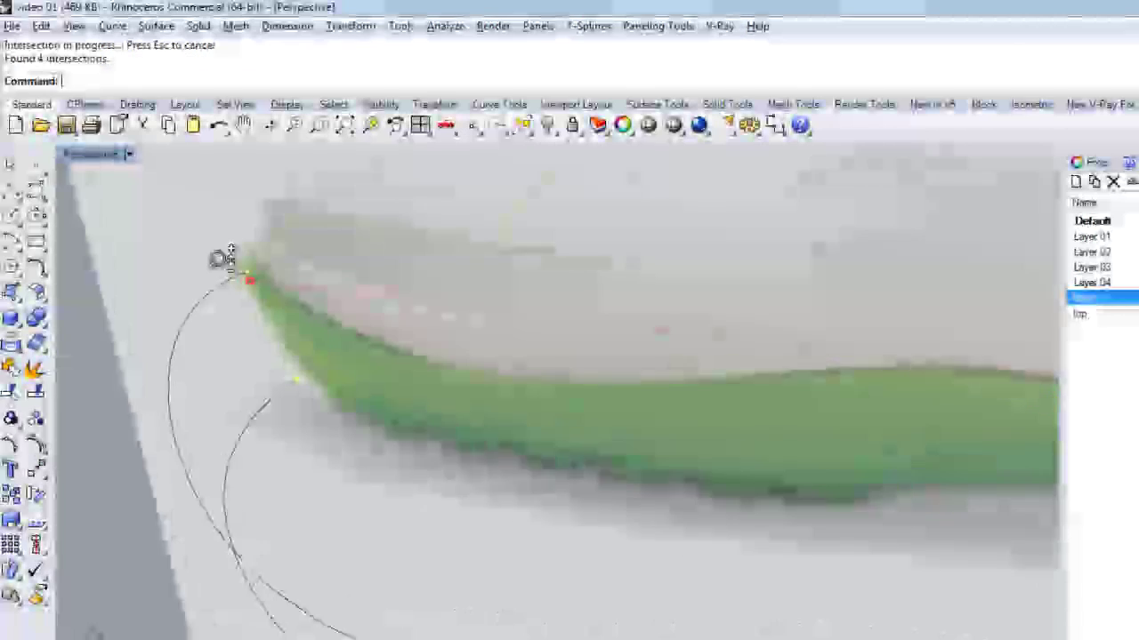
right_click_drag(316, 355, 229, 356)
scroll(229, 351, "down", 6)
right_click_drag(689, 355, 452, 260, "shift")
scroll(392, 359, "up", 8)
right_click_drag(393, 281, 253, 314)
left_click(254, 318)
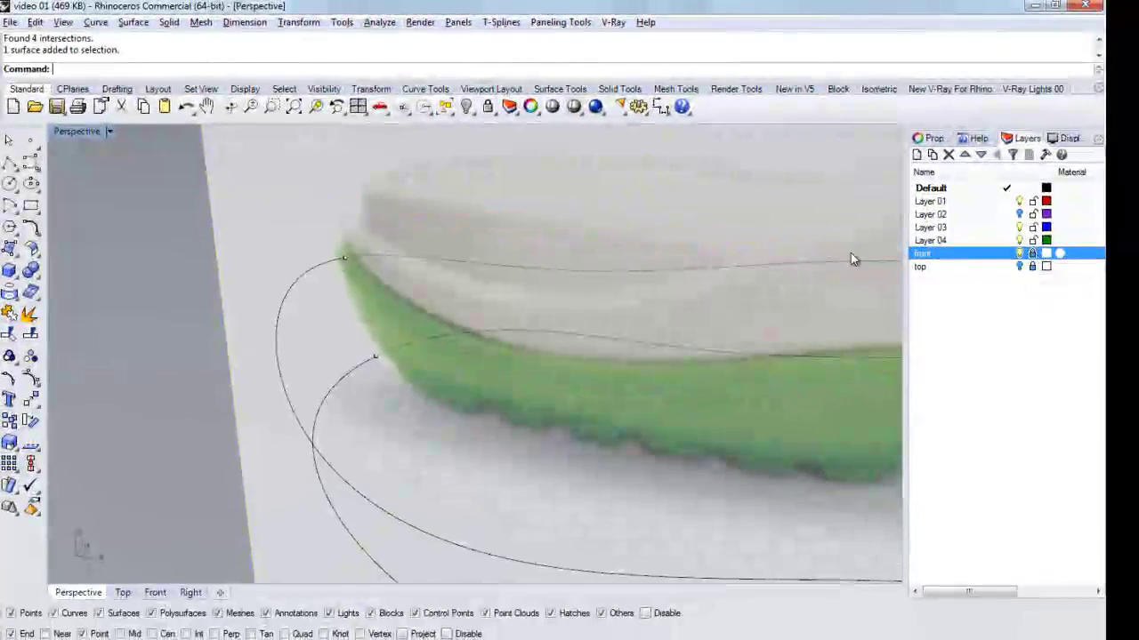
In the Front view, draw an outward-bulging control point curve at the heel from the upper to the lower intersection point.
scroll(400, 325, "down", 8)
right_click_drag(434, 359, 350, 374)
right_click_drag(210, 322, 172, 284)
scroll(177, 293, "up", 4)
left_click(30, 164)
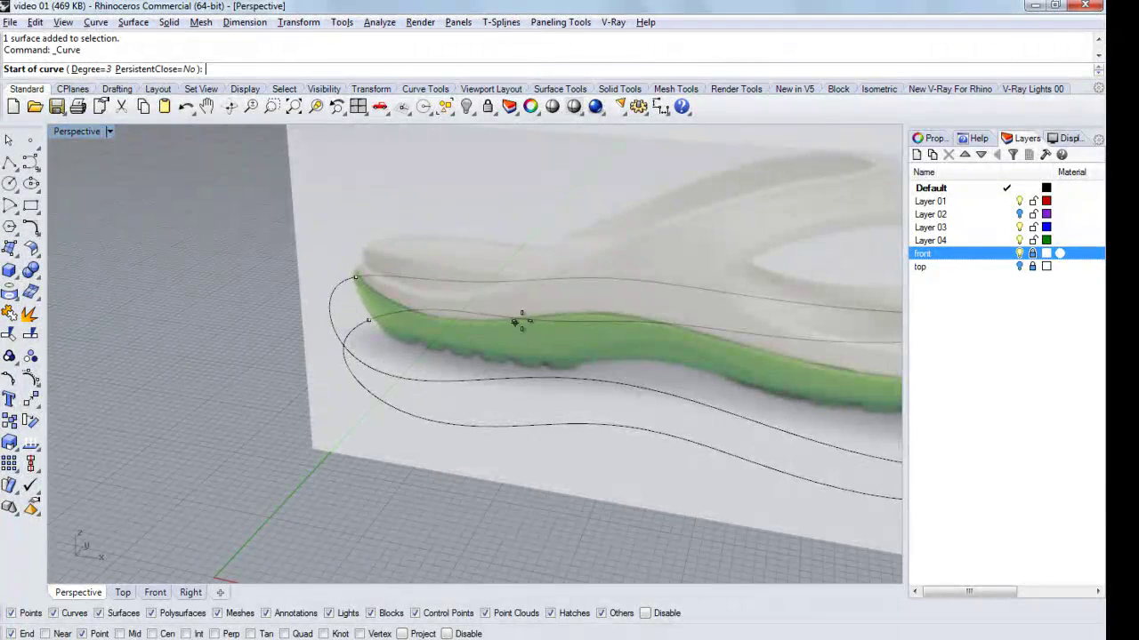
scroll(318, 296, "down", 2)
scroll(321, 299, "up", 4)
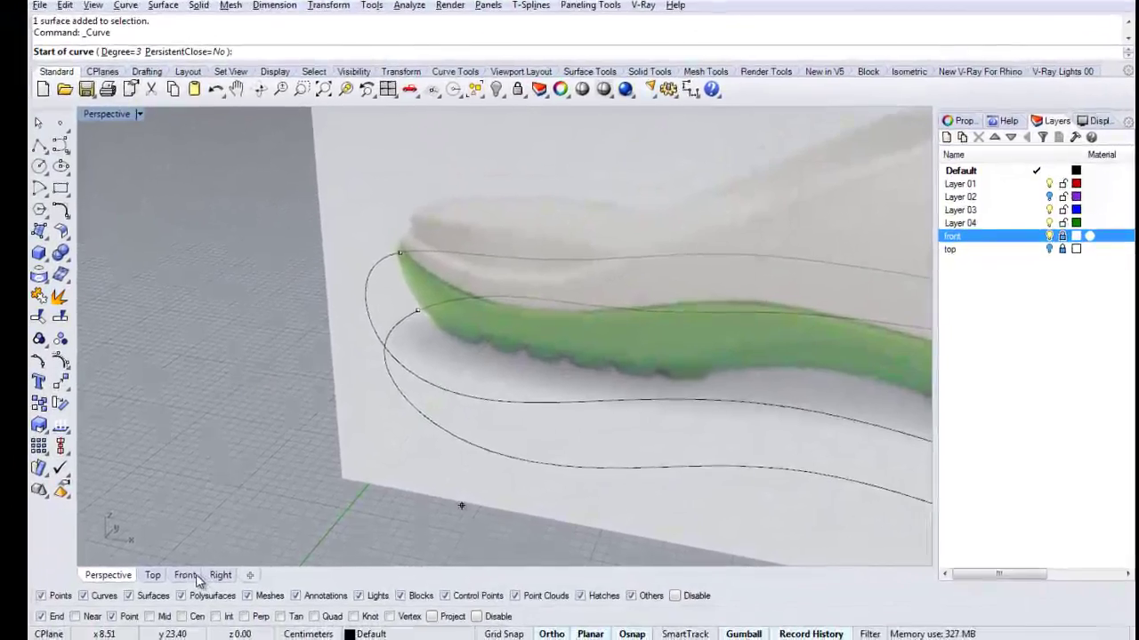
left_click(162, 588)
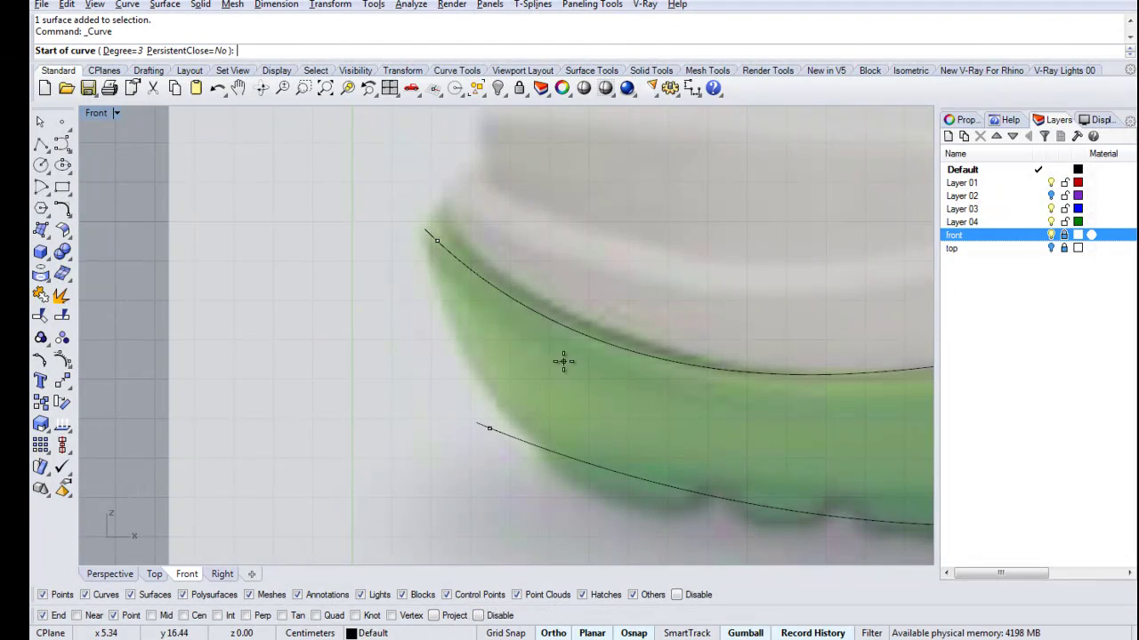
left_click(223, 574)
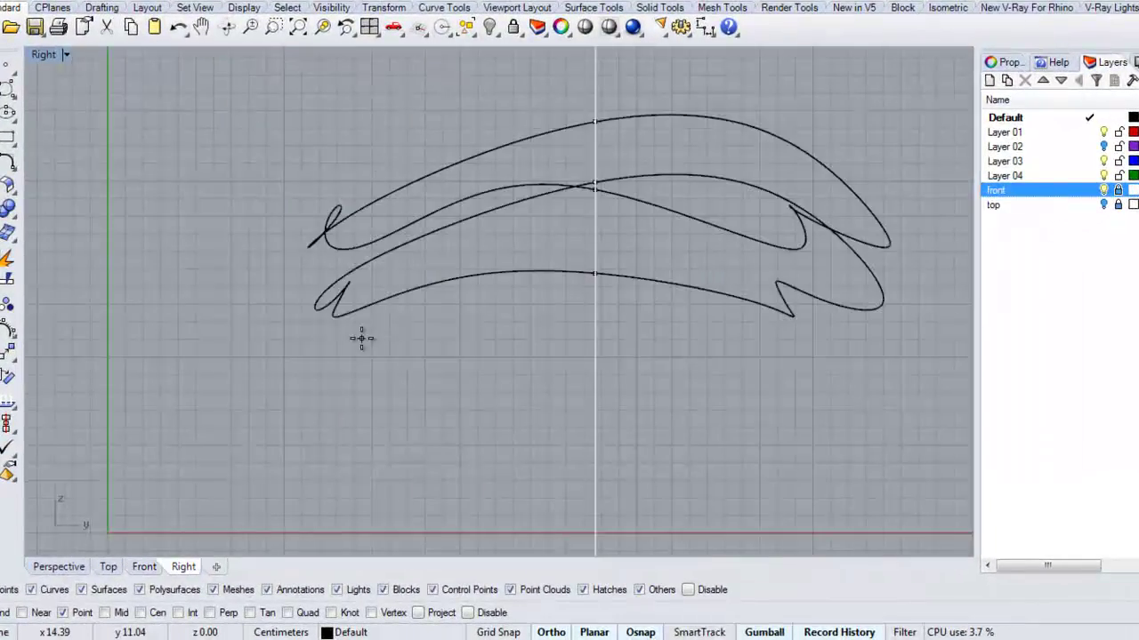
key("ctrl+F4")
scroll(362, 345, "down", 6)
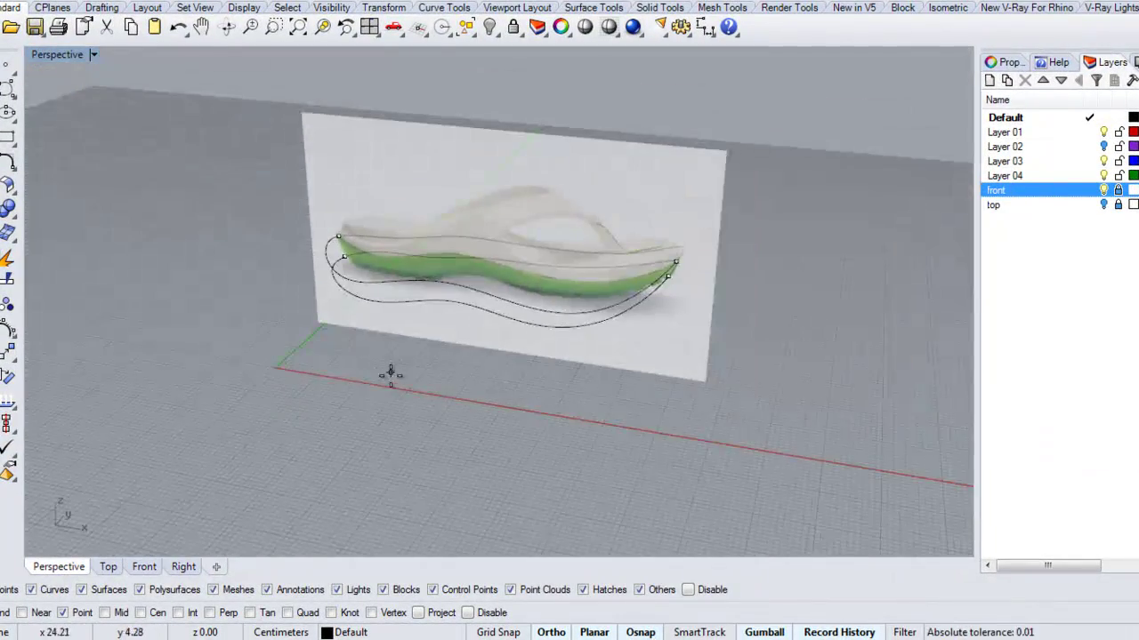
right_click_drag(312, 363, 322, 540)
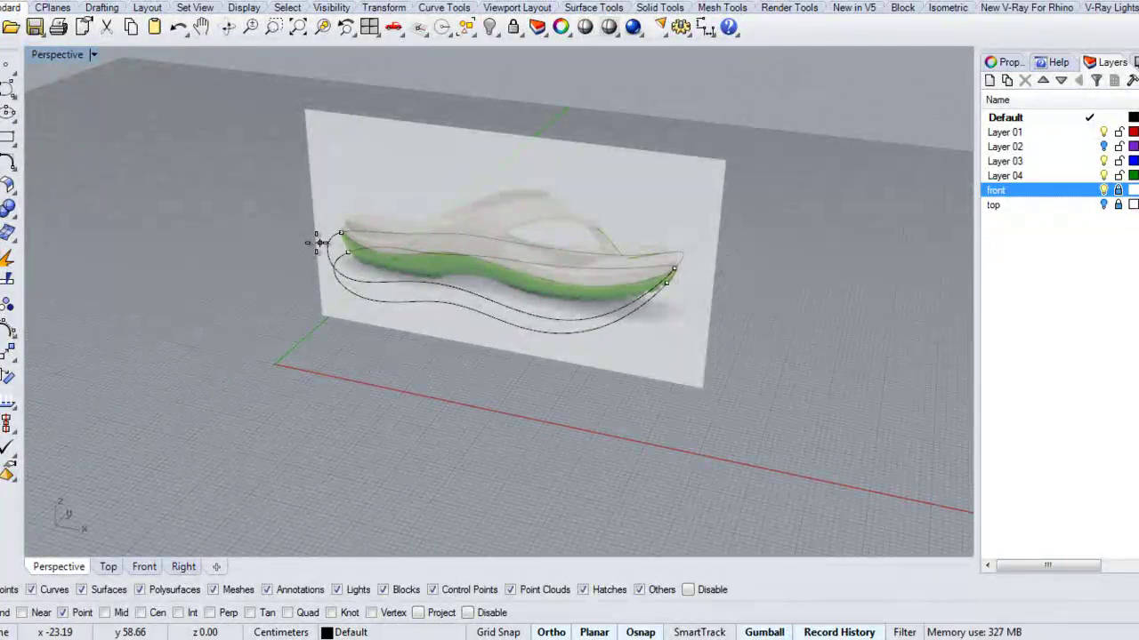
scroll(338, 236, "up", 5)
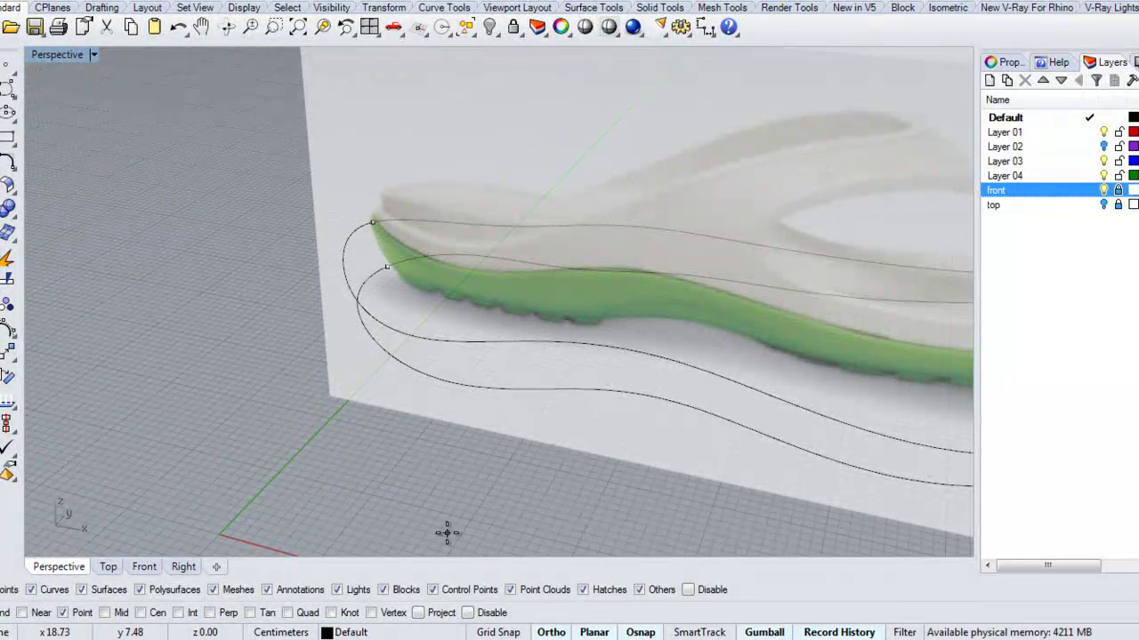
left_click(144, 566)
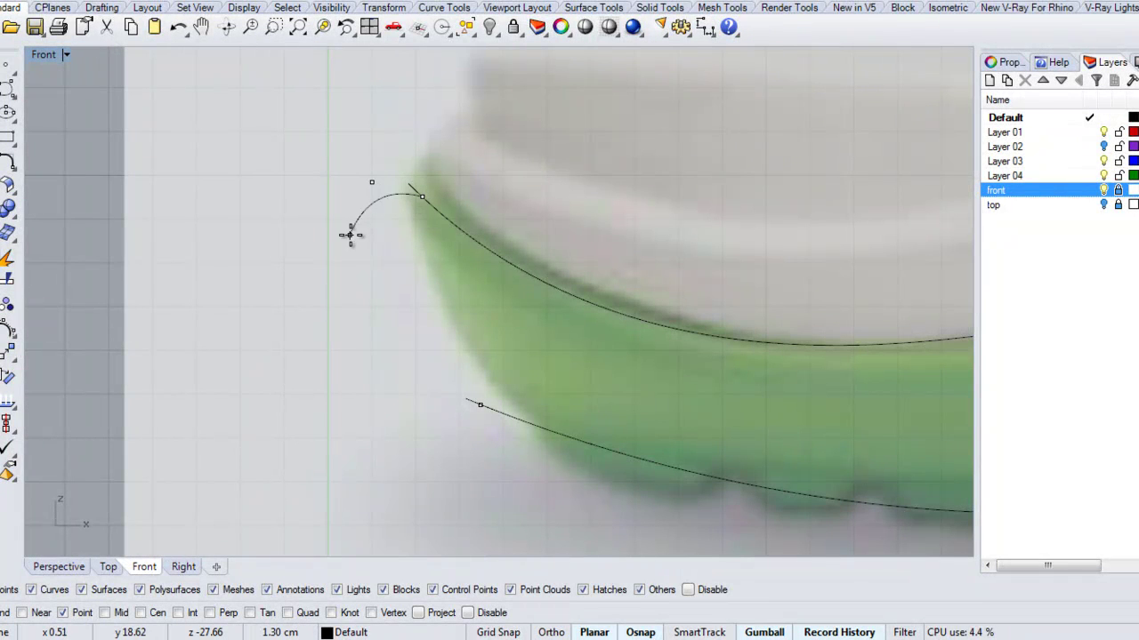
left_click_drag(487, 429, 478, 402)
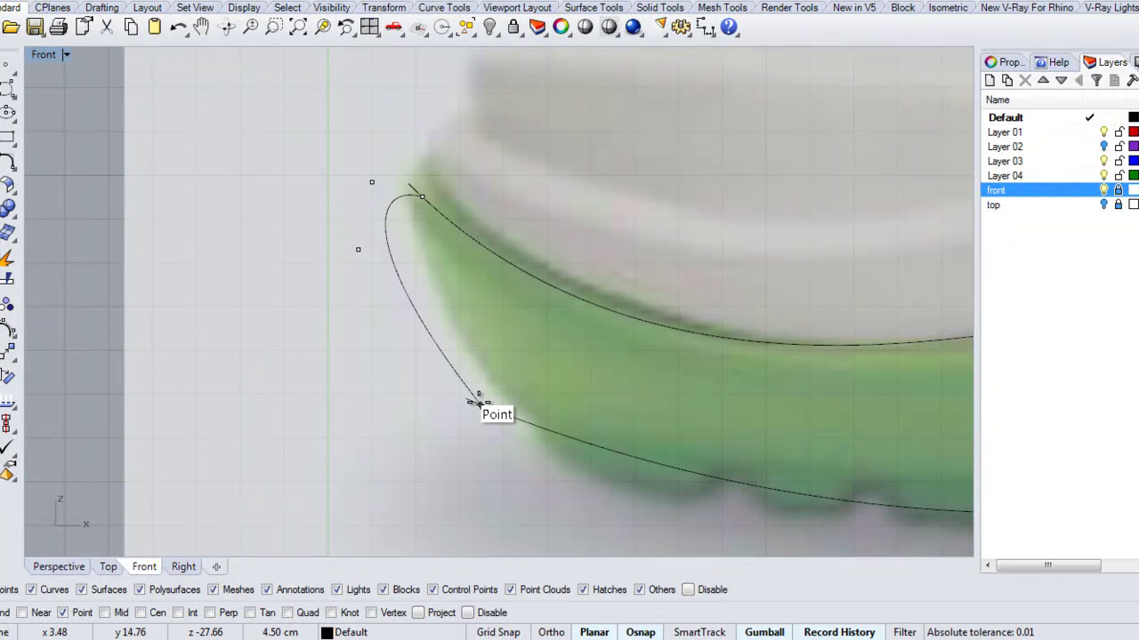
left_click(480, 404, "shift")
right_click(478, 403)
scroll(366, 289, "down", 12)
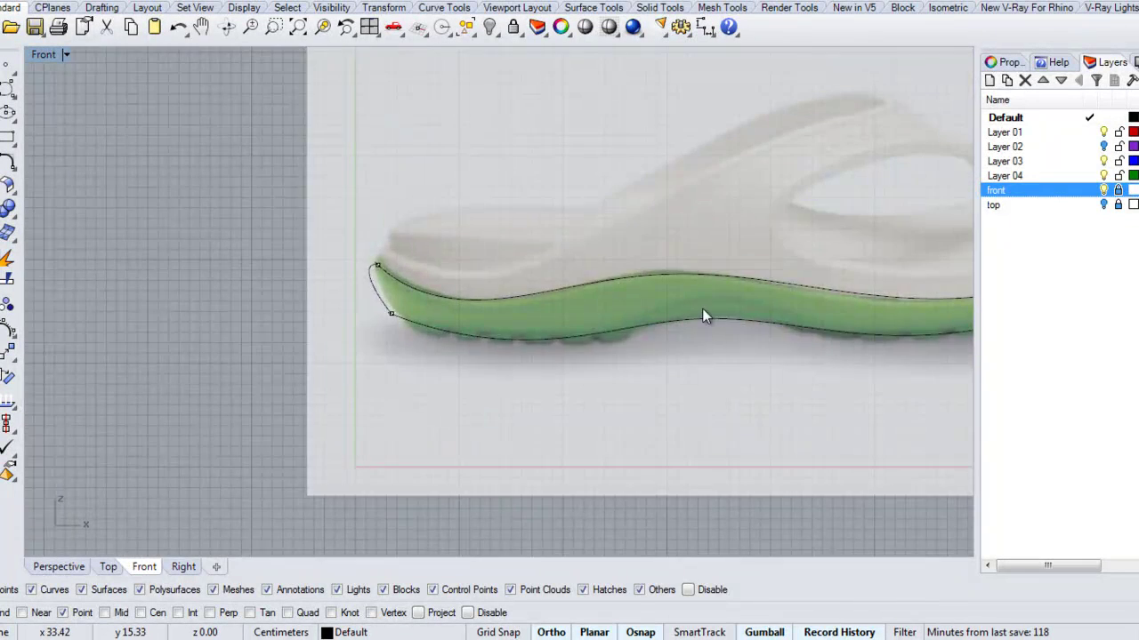
Draw a matching control point curve at the toe, connecting the upper and lower intersection points along the green sole edge.
right_click_drag(702, 308, 239, 290)
scroll(729, 183, "up", 5)
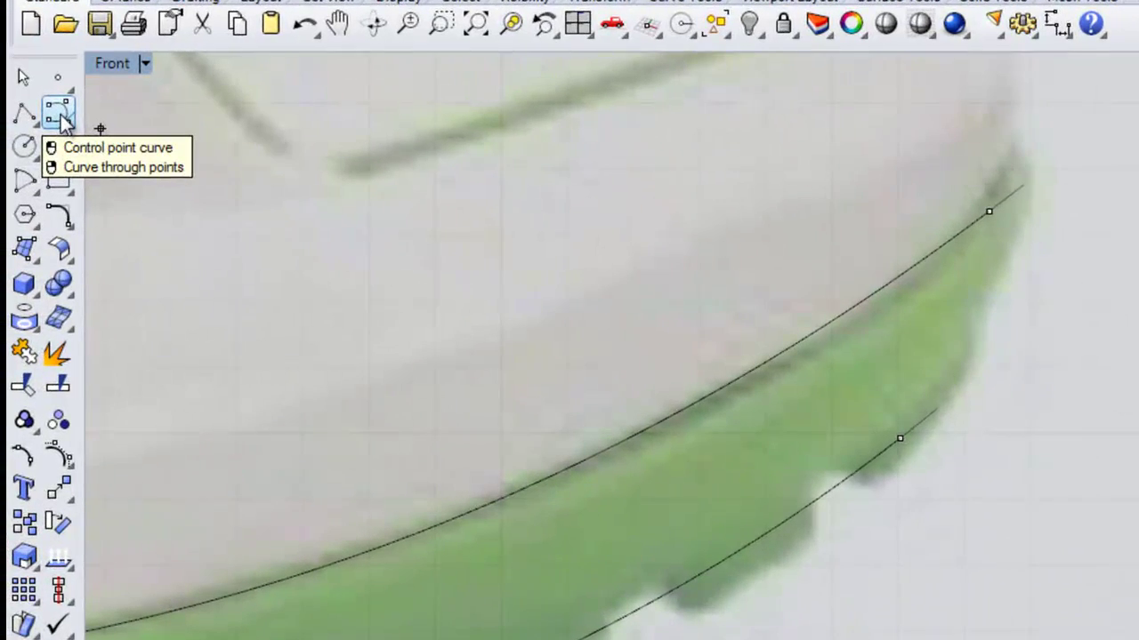
left_click(7, 88)
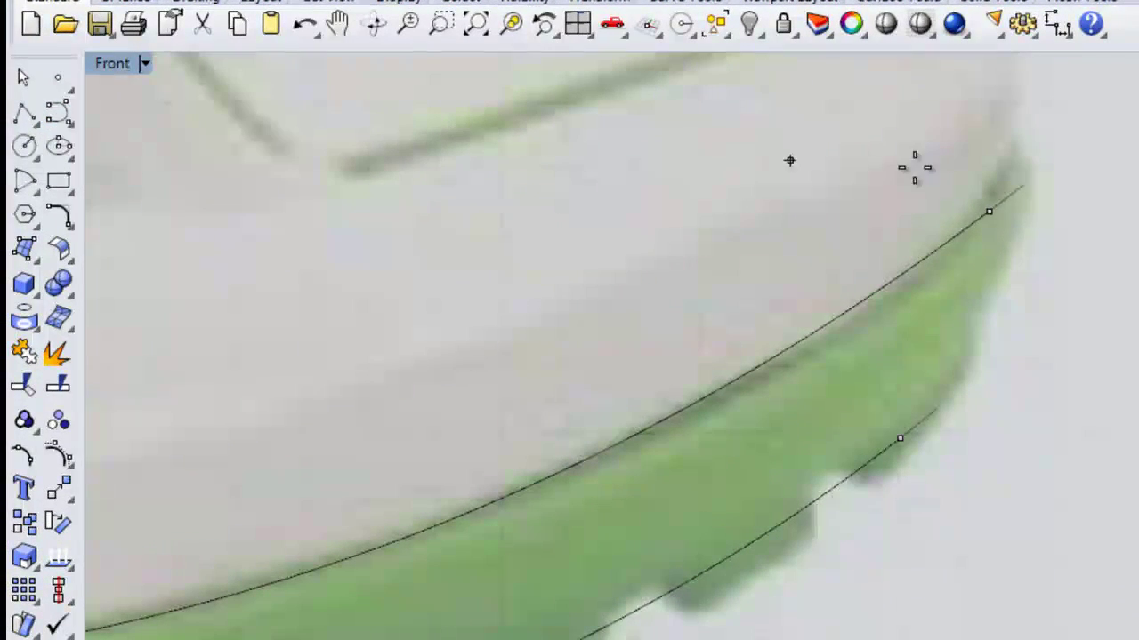
left_click(1048, 276)
left_click(905, 440)
right_click(908, 440)
scroll(1024, 261, "down", 12)
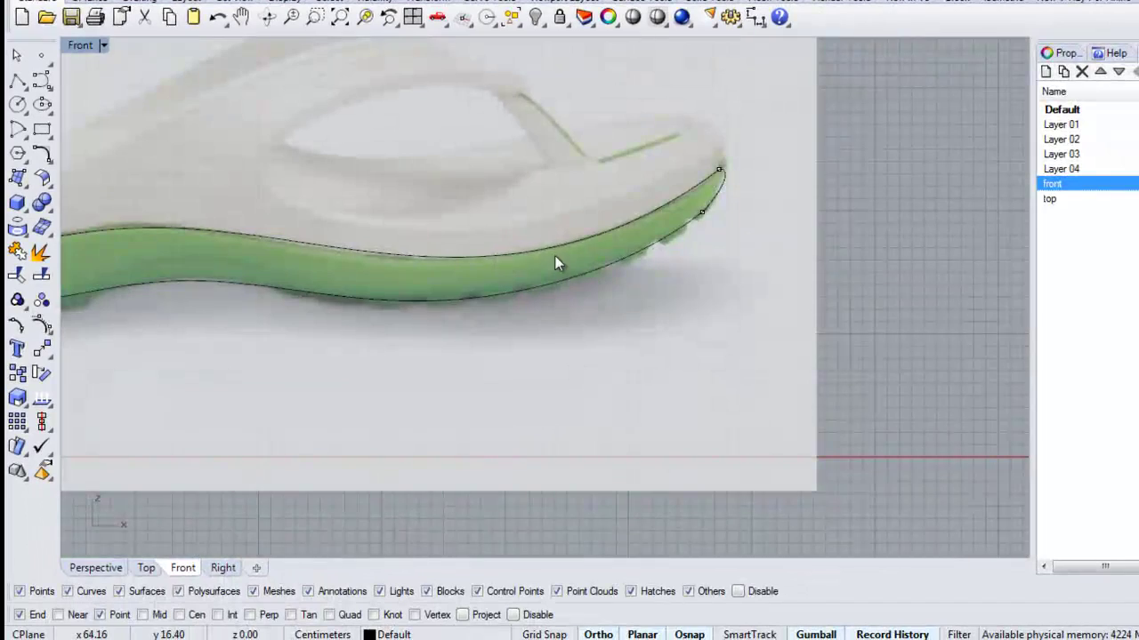
Adjust the toe profile curve by moving its middle control points in the Front view.
scroll(729, 184, "up", 4)
left_click(696, 192)
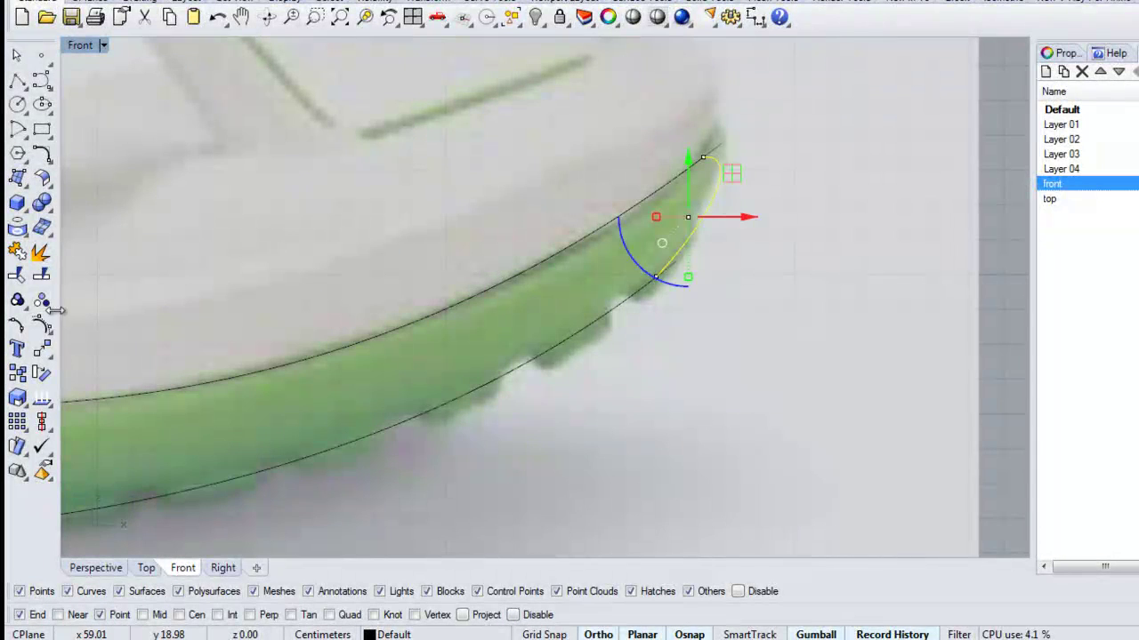
scroll(717, 175, "up", 5)
left_click_drag(705, 304, 768, 185)
left_click(737, 138)
left_click_drag(779, 137, 791, 139)
Reshape the heel profile curve by moving its two middle control points for a smoother bulge closer to the sole edge.
scroll(814, 165, "down", 5)
right_click_drag(401, 249, 827, 241)
right_click_drag(356, 242, 845, 240)
right_click_drag(530, 301, 614, 169, "ctrl")
left_click(696, 294)
right_click_drag(620, 293, 468, 261)
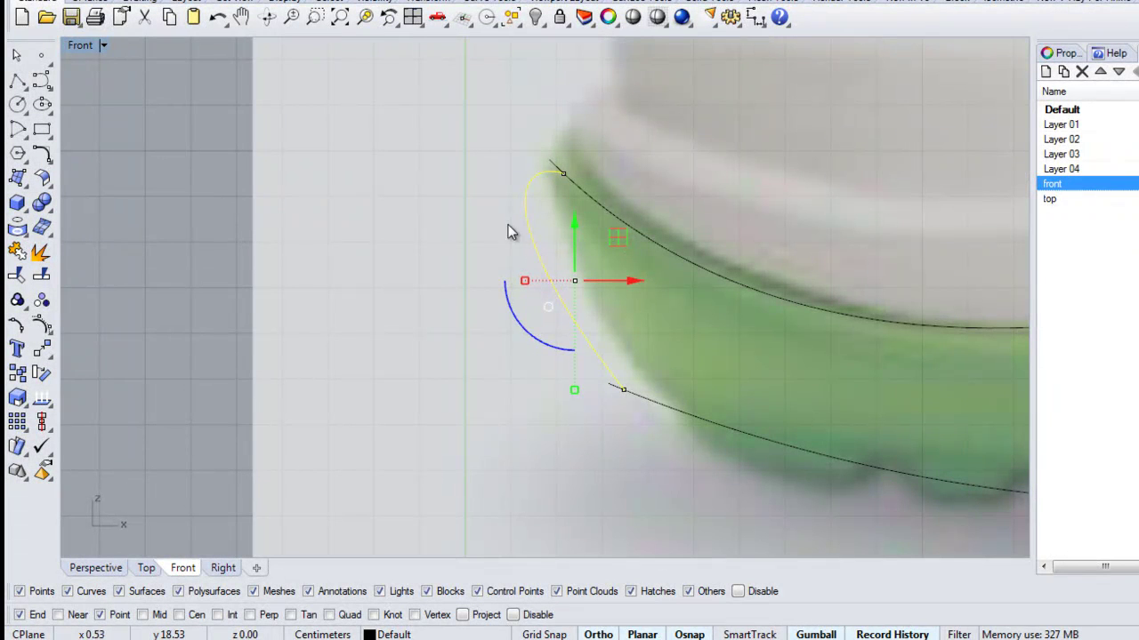
key("F10")
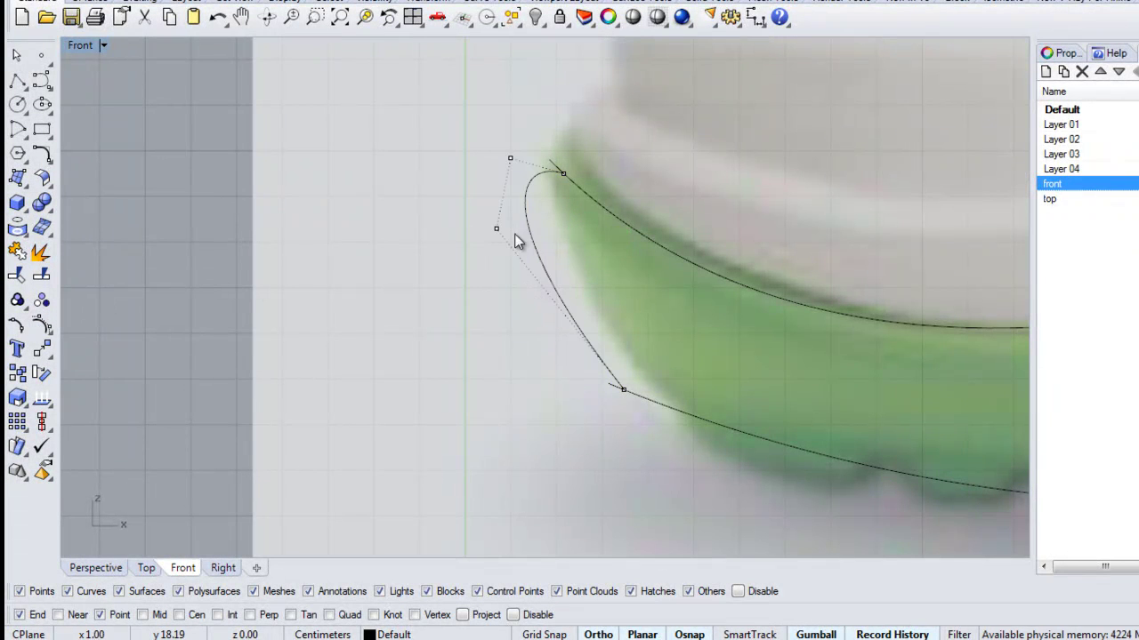
left_click_drag(547, 221, 572, 293)
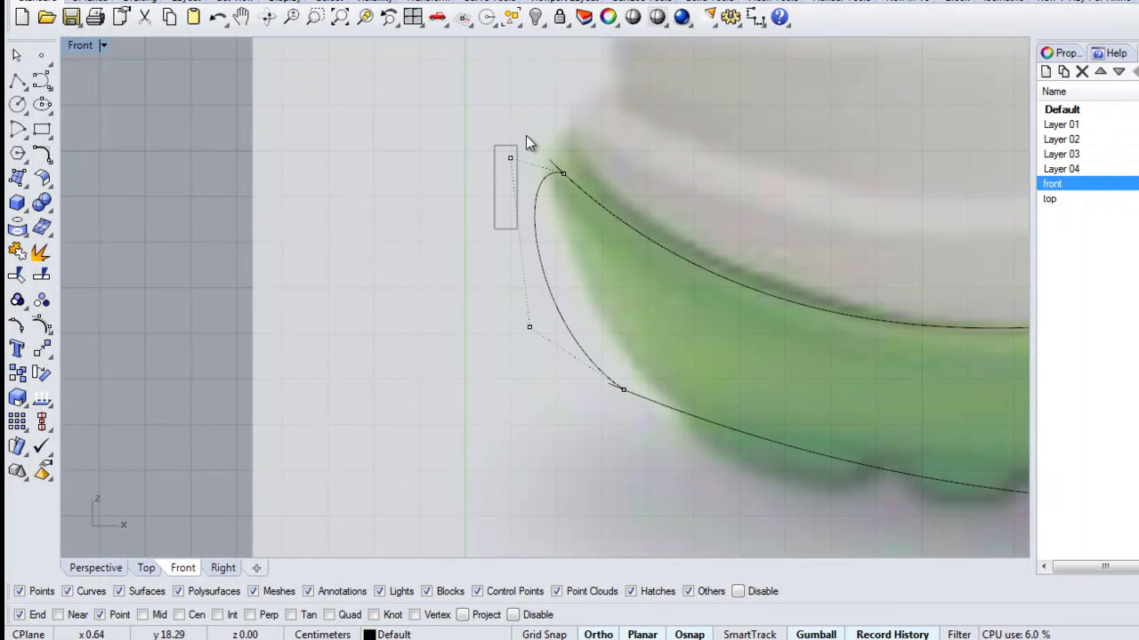
left_click_drag(550, 117, 558, 119)
left_click_drag(496, 384, 569, 266)
left_click_drag(584, 331, 589, 331)
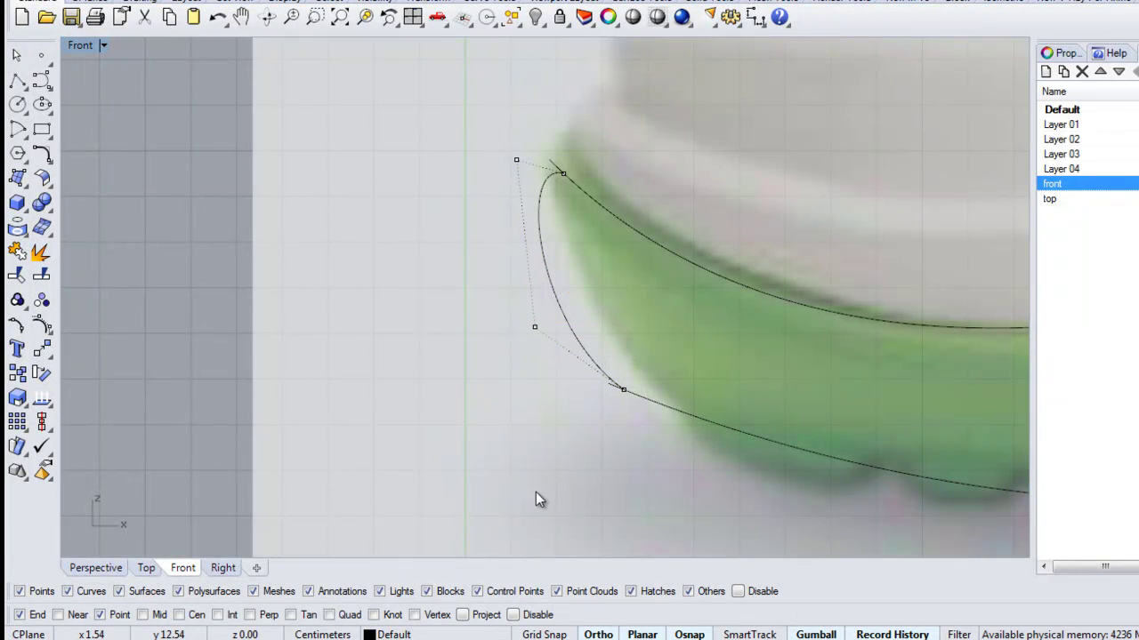
Select all point objects and delete the intersection points.
scroll(470, 242, "down", 5)
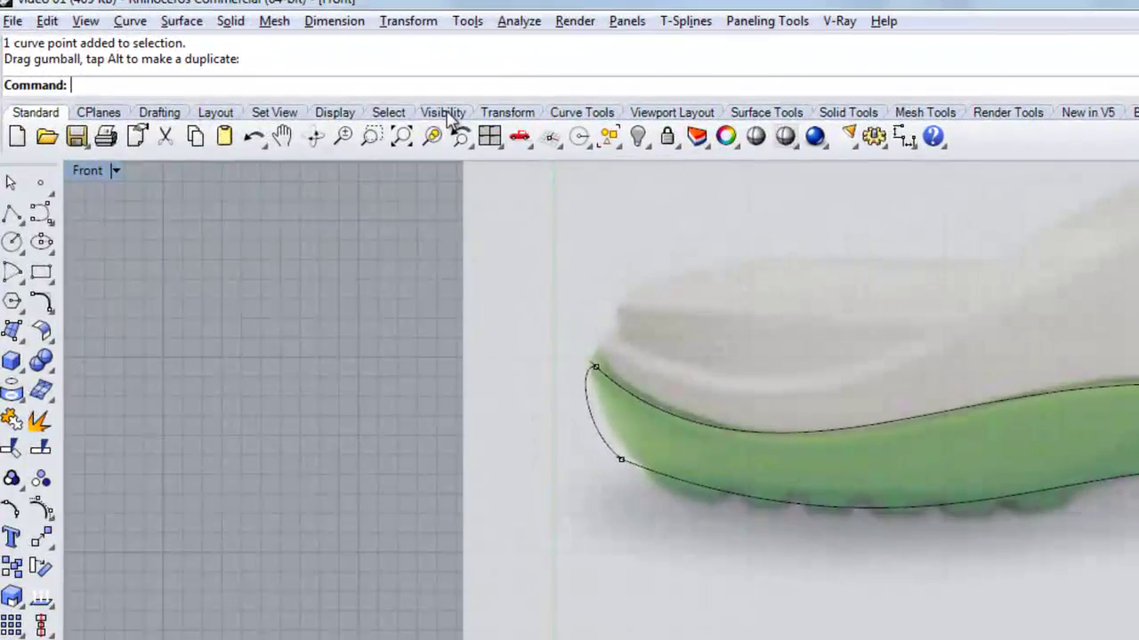
left_click(358, 107)
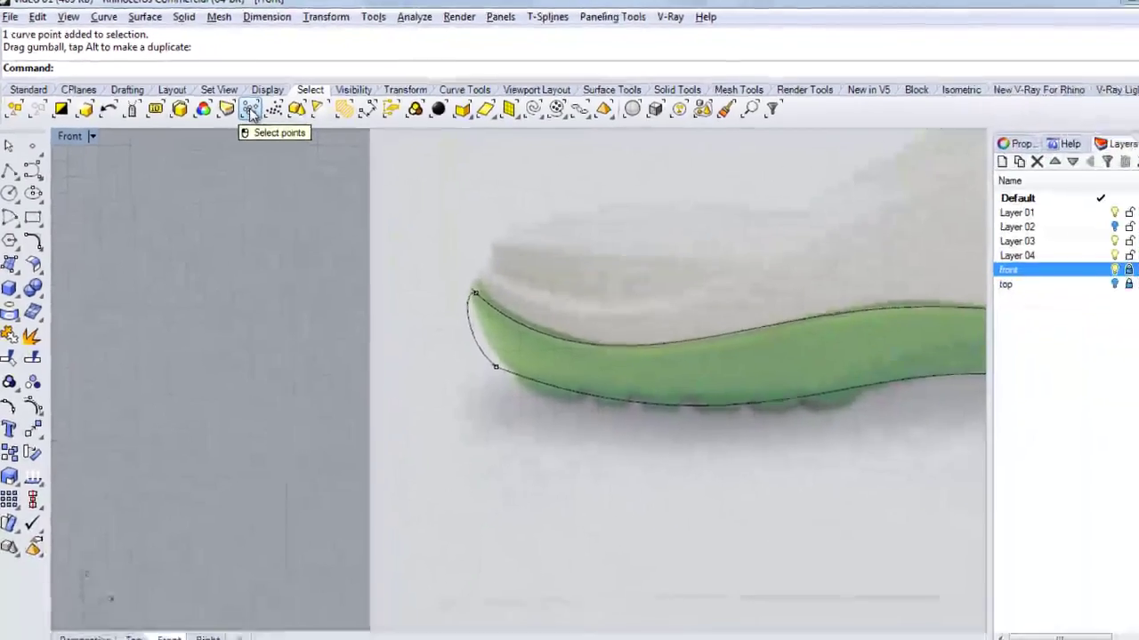
left_click(318, 138)
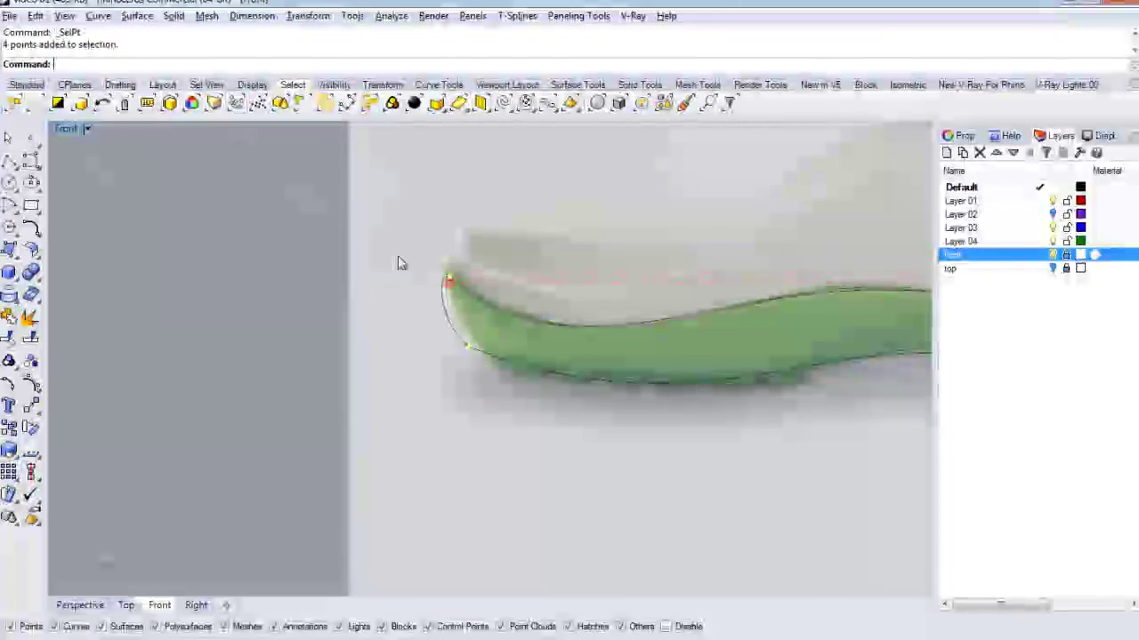
key("Delete")
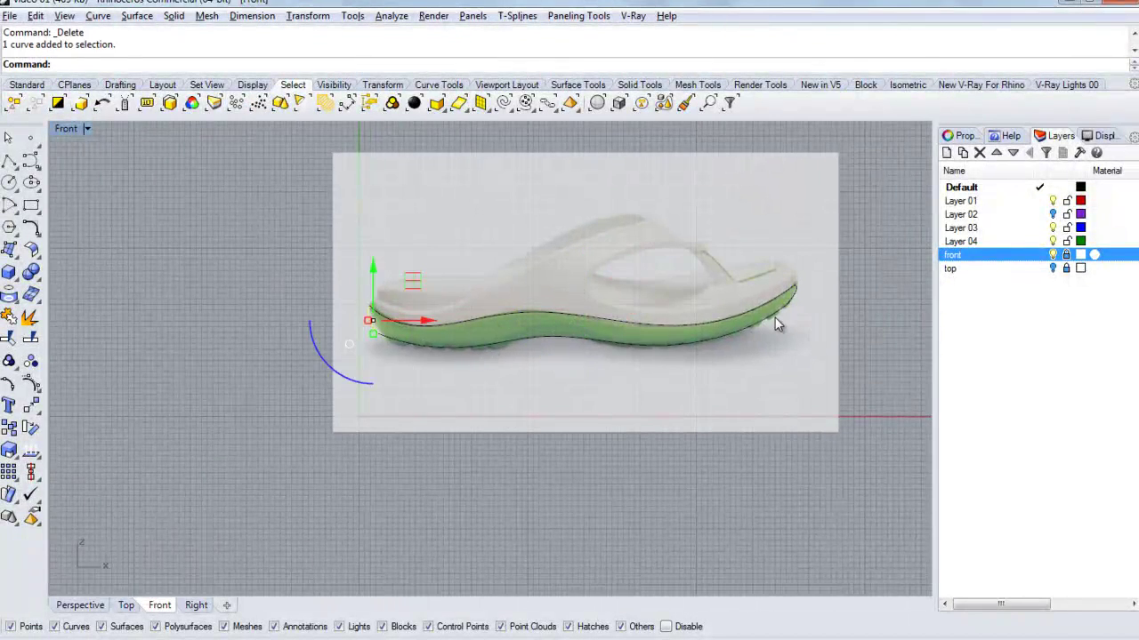
Move the heel and toe profile curves to Layer 01 and turn off the front image layer.
left_click_drag(828, 345, 827, 342)
scroll(691, 297, "up", 2)
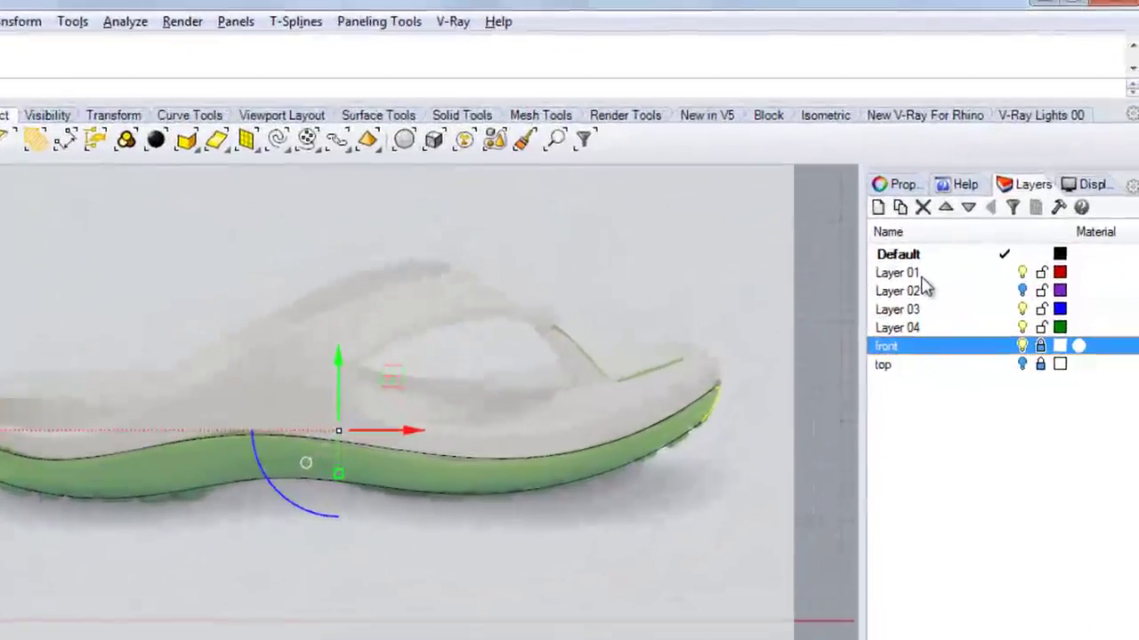
right_click(916, 275)
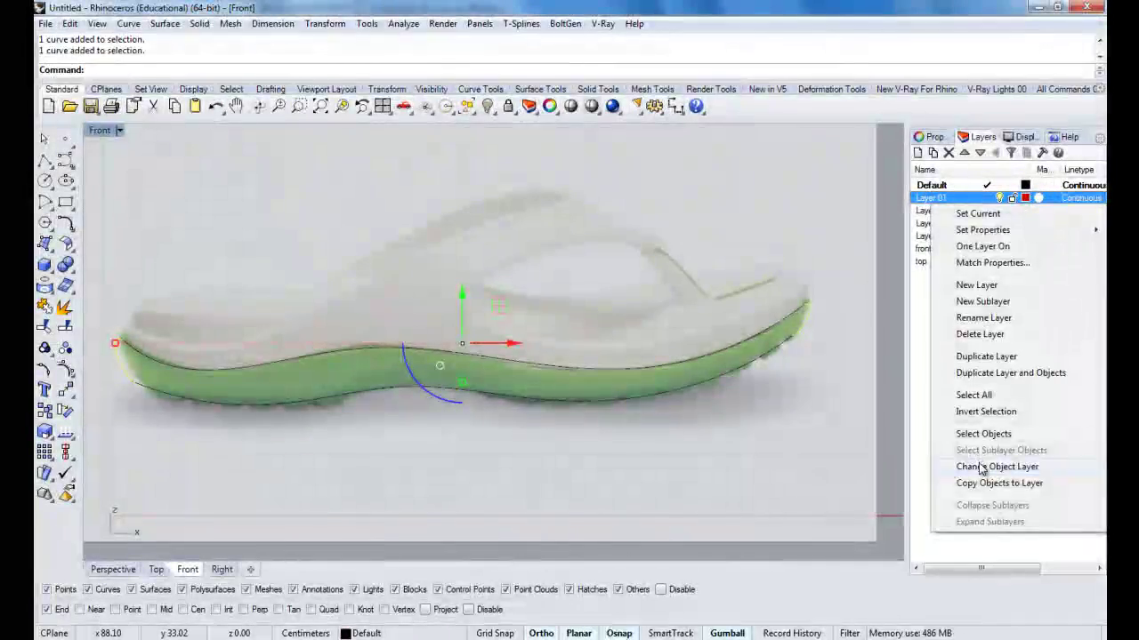
left_click(981, 469)
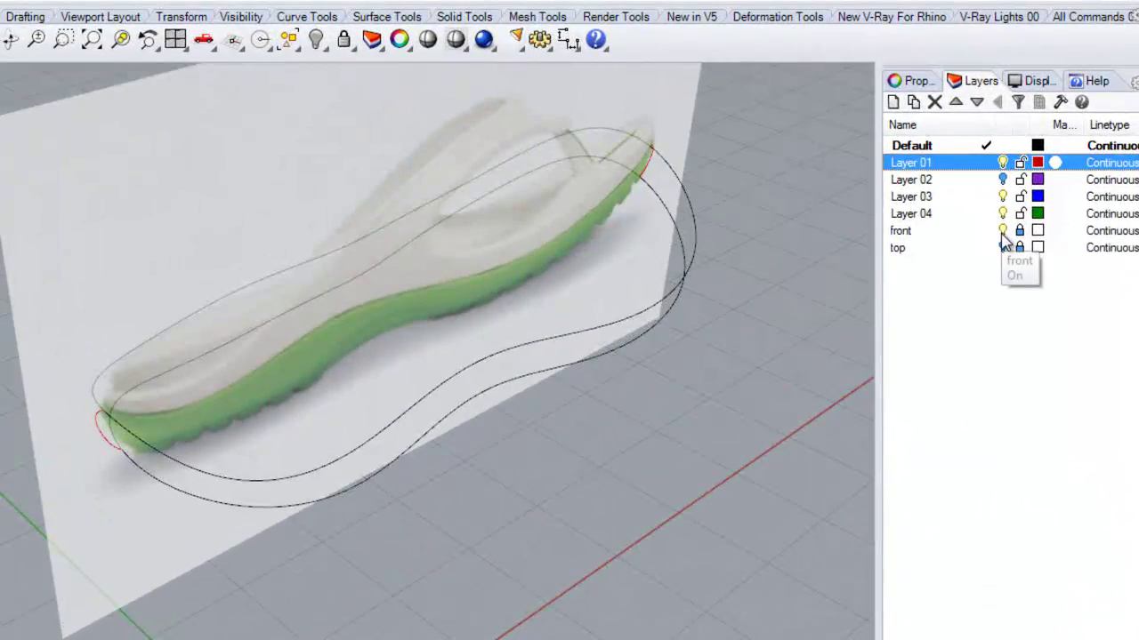
left_click(1003, 232)
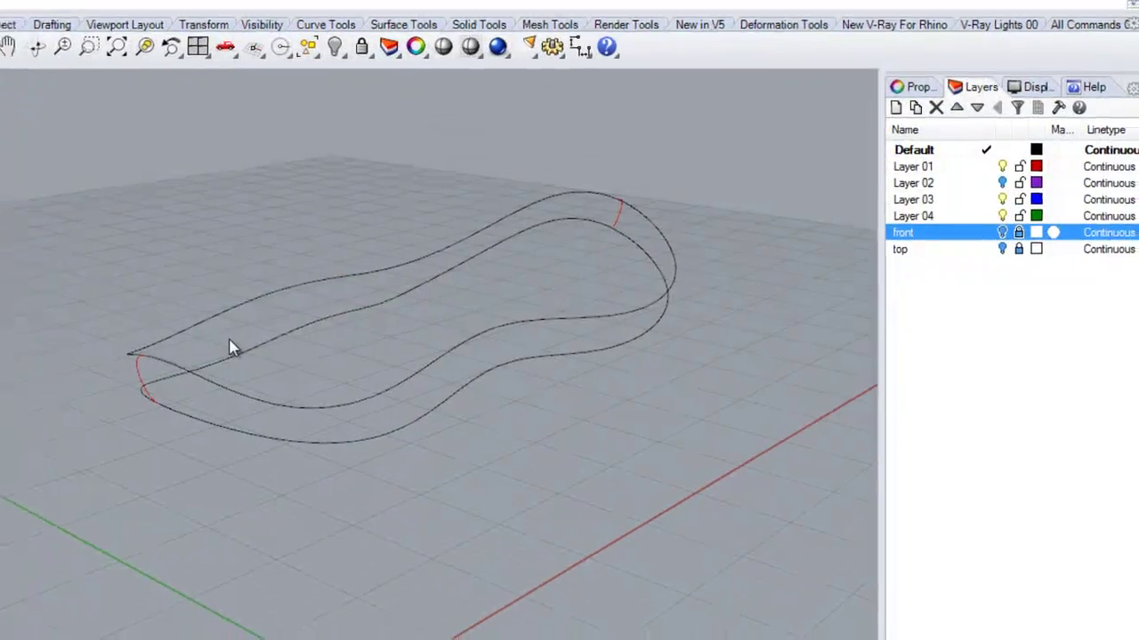
Run Sweep2 with the upper and lower sole outlines as rails and the heel and toe profile curves as cross sections.
type("Sweep2")
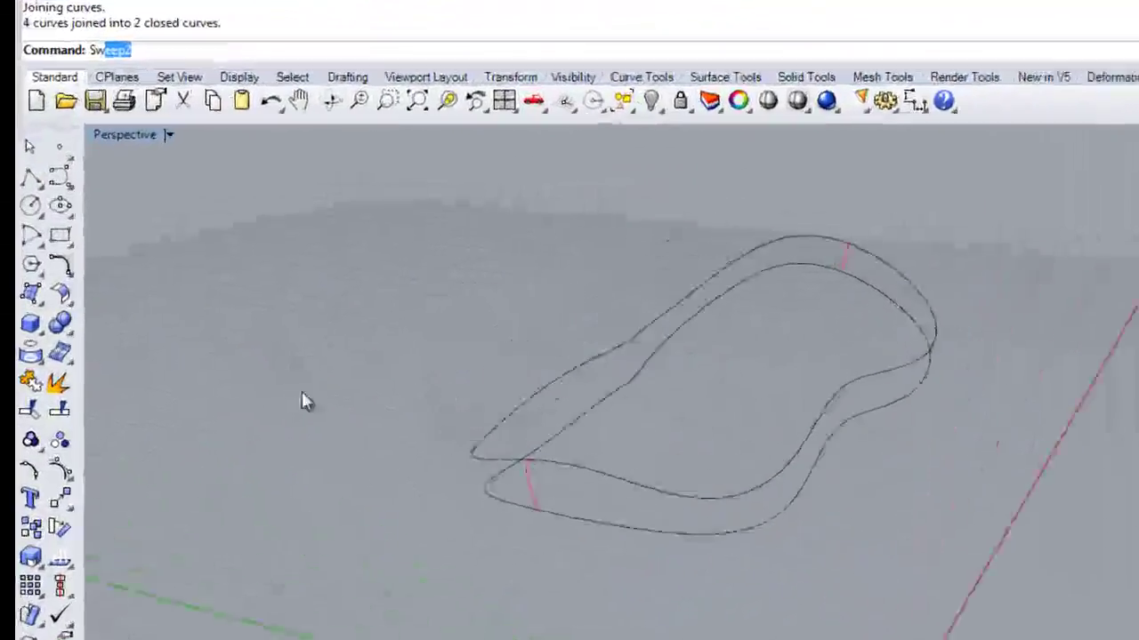
key("Return")
left_click(507, 407)
left_click(514, 450)
left_click_drag(802, 246, 803, 248)
right_click_drag(802, 247, 617, 286)
right_click(616, 286)
key("Return")
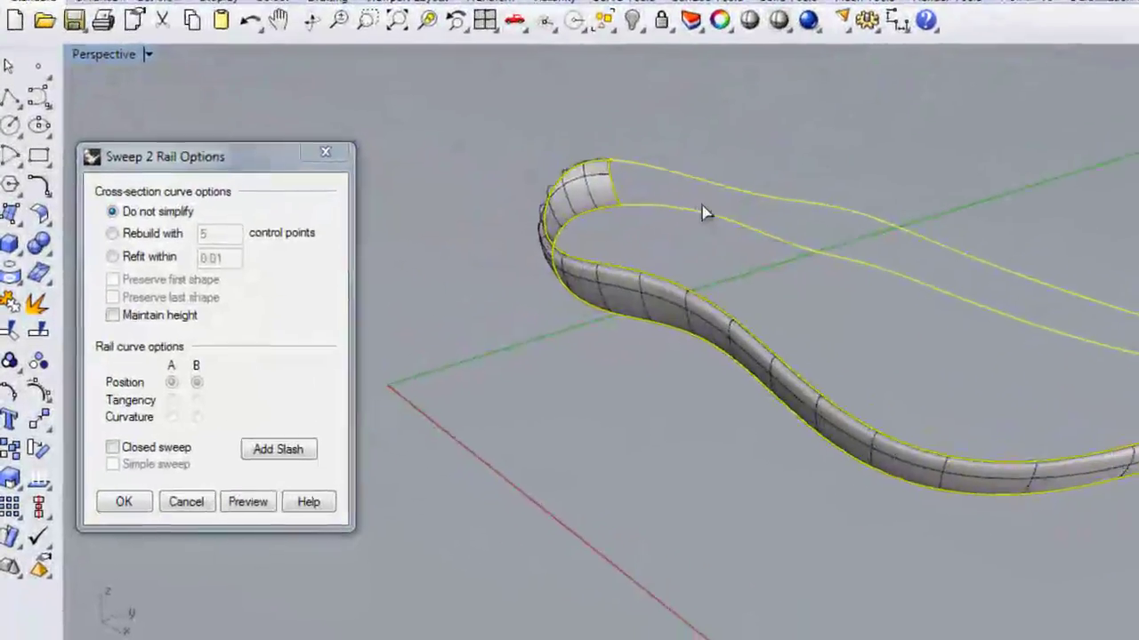
Enable Closed sweep, preview the result, and accept the two-rail sweep to create the sole's side surface.
right_click_drag(703, 213, 709, 436)
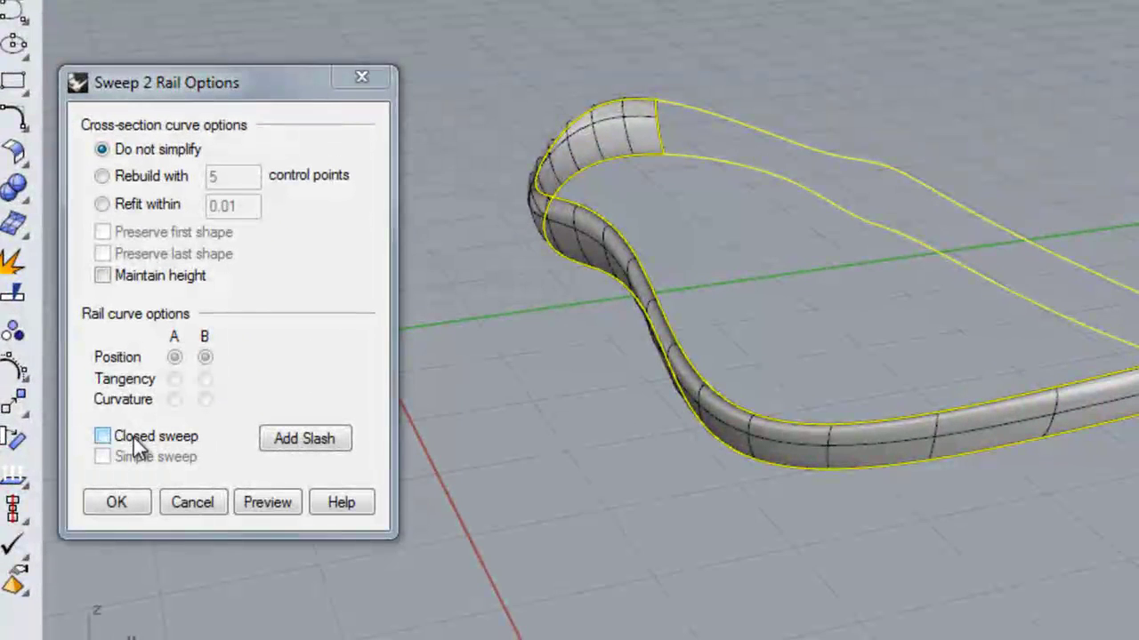
left_click(134, 438)
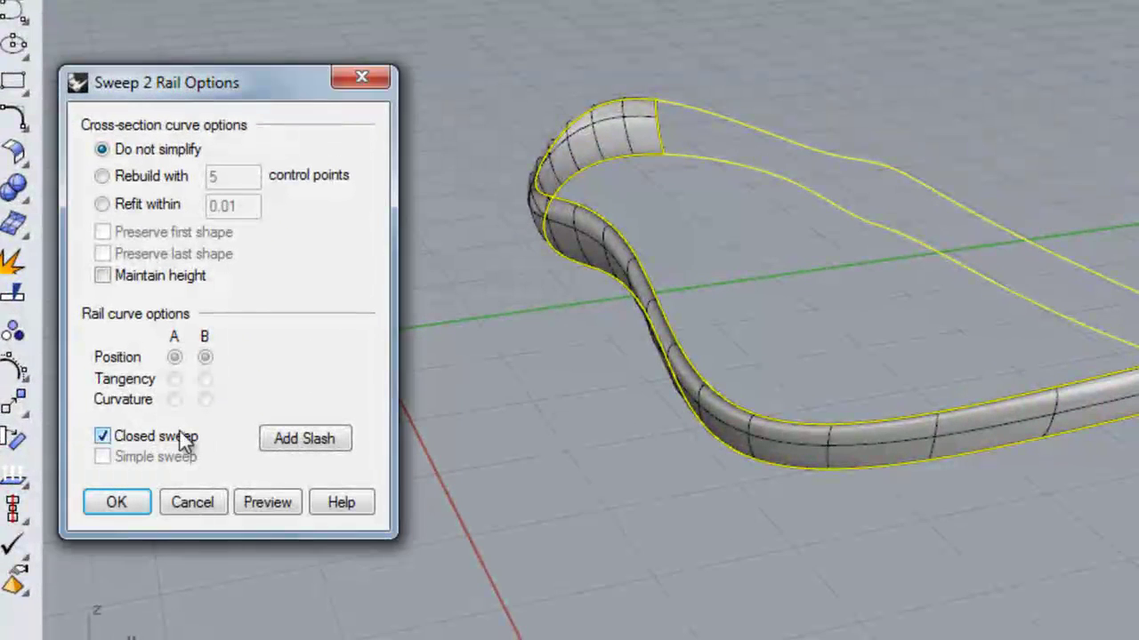
left_click(270, 502)
right_click_drag(856, 386, 564, 380)
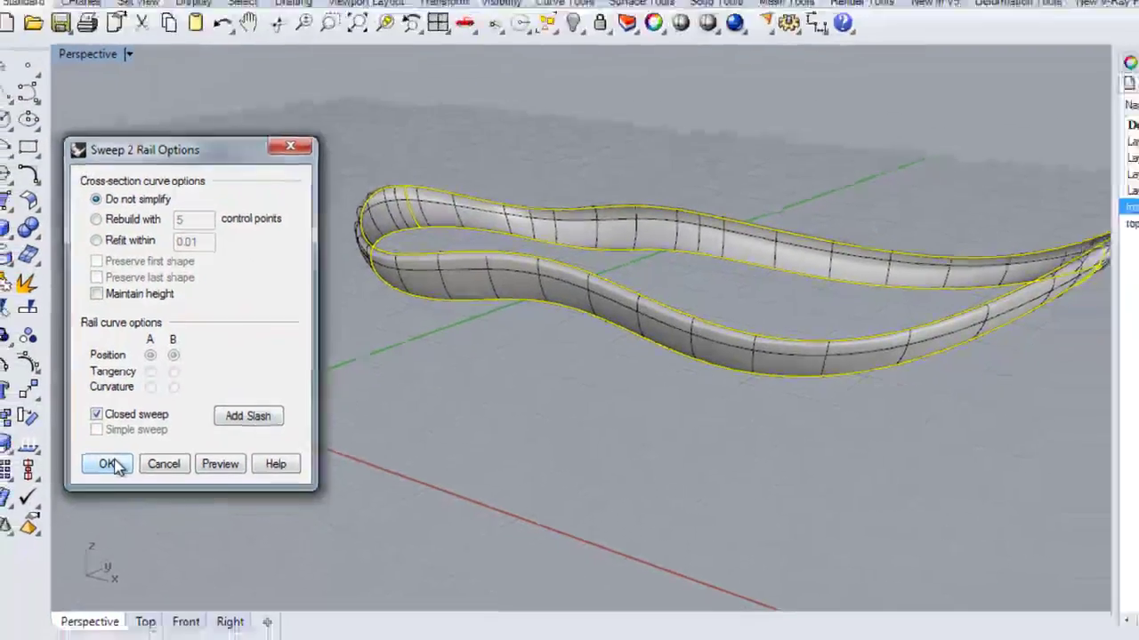
left_click(97, 474)
right_click_drag(537, 328, 547, 360)
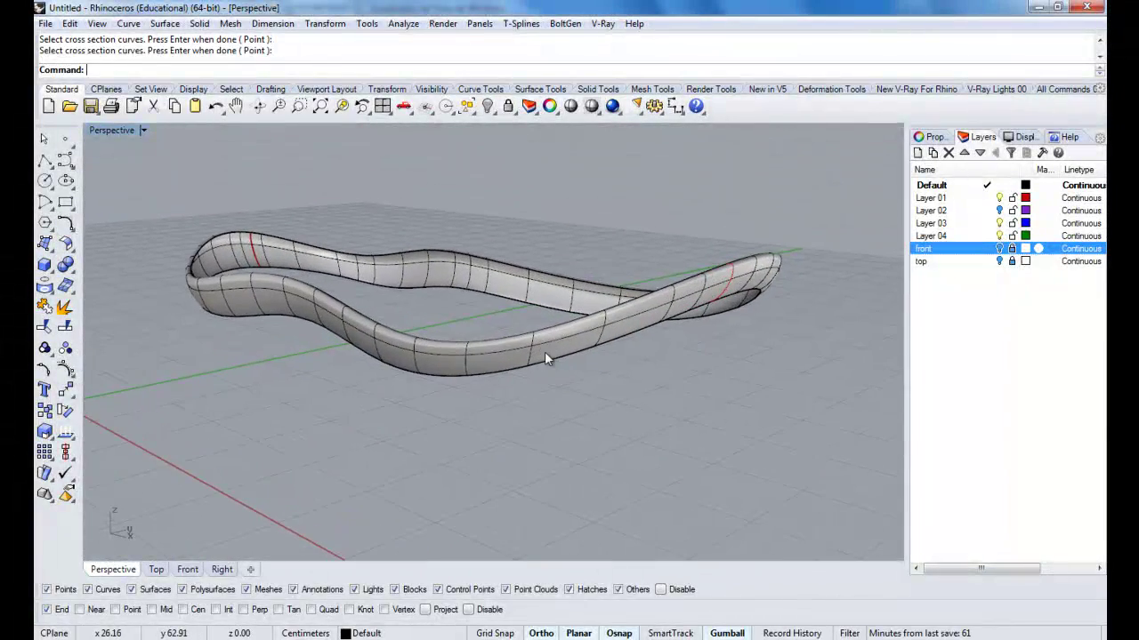